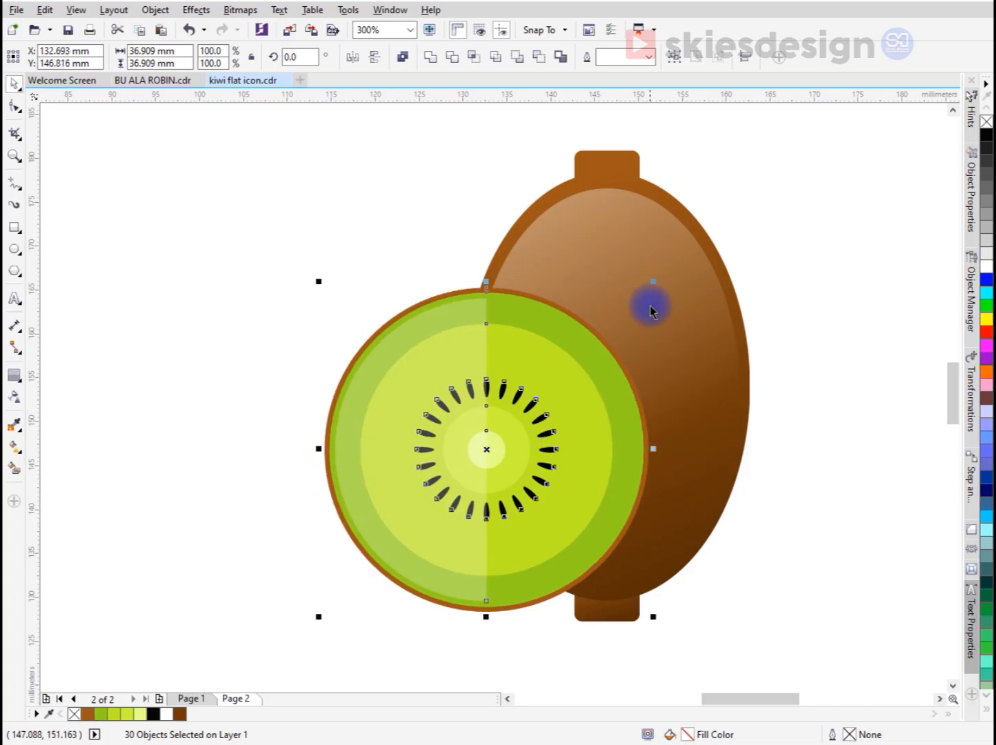
drag(656, 281, 596, 396)
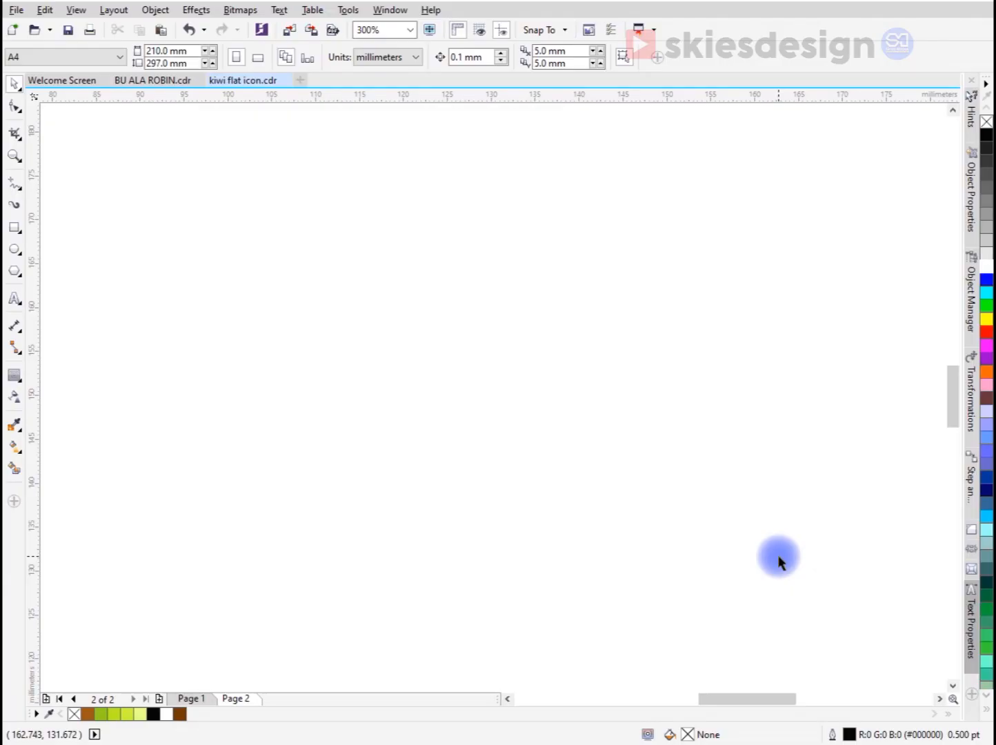
Draw a circle about 52.3 mm in diameter on the empty page area and fill it brown (#9C5411).
click(14, 250)
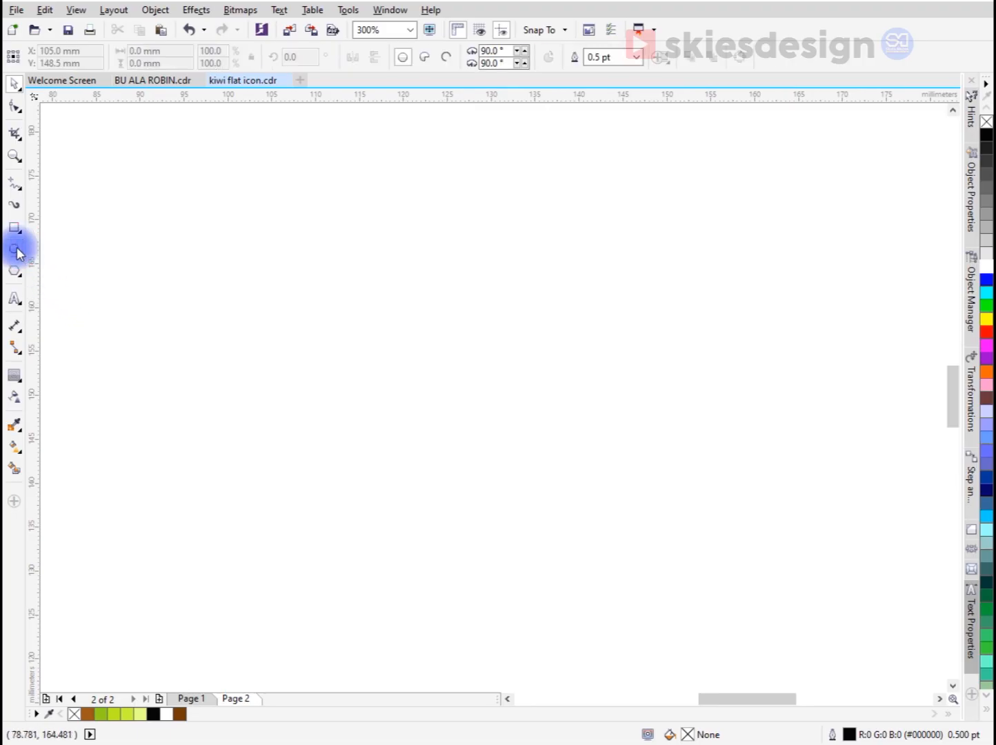
drag(322, 269, 551, 516)
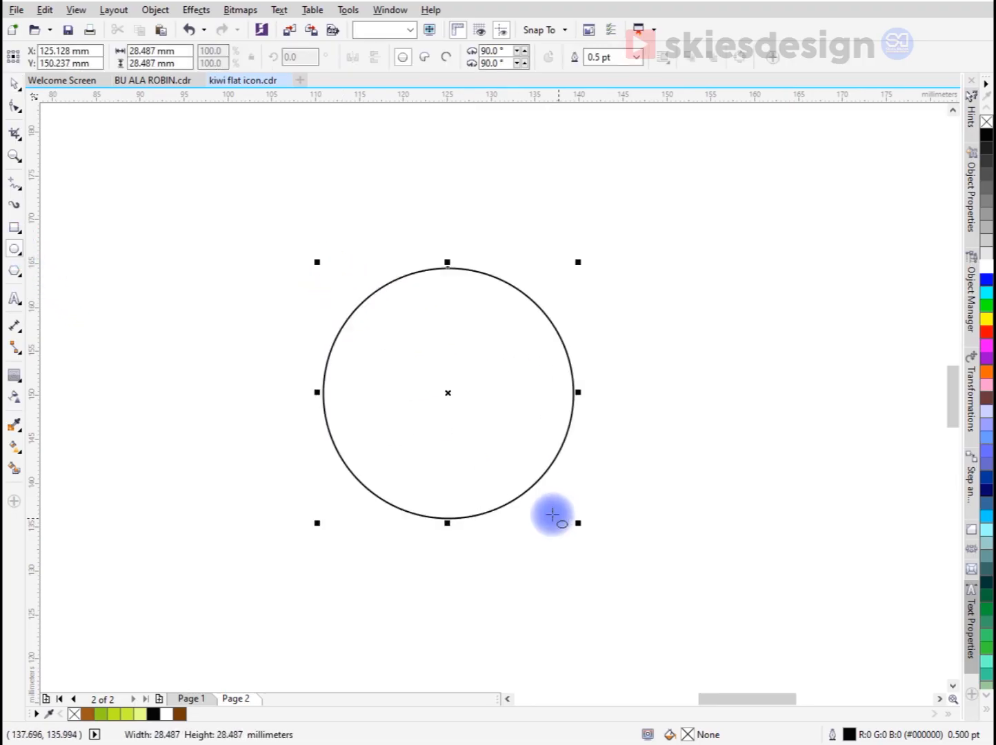
click(14, 85)
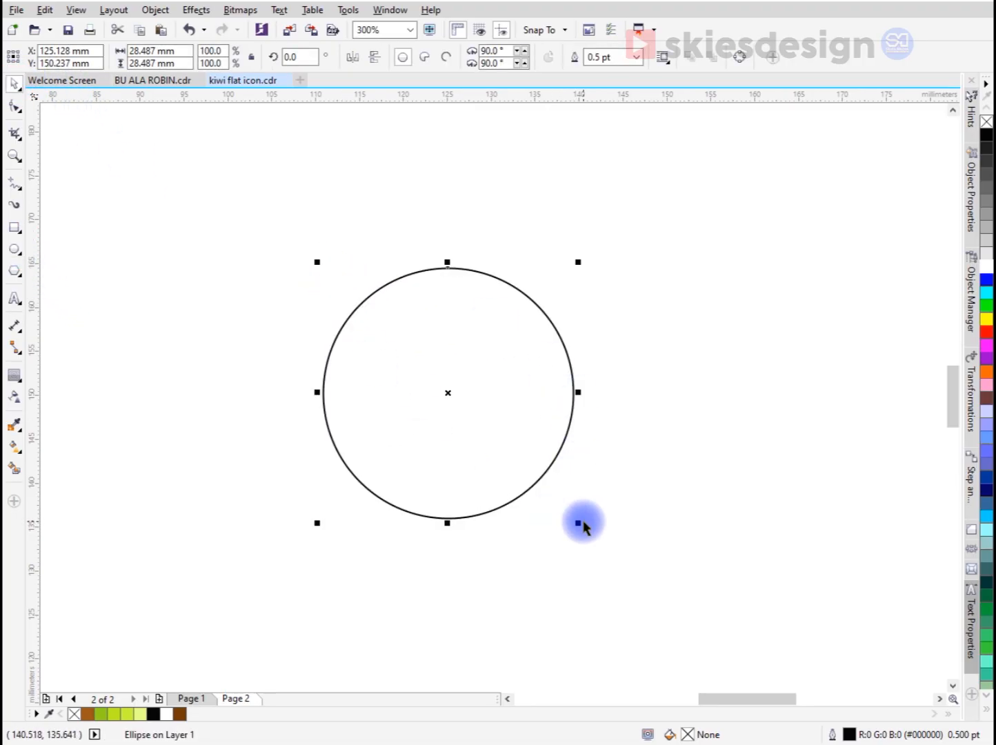
drag(581, 523, 693, 632)
drag(636, 427, 661, 426)
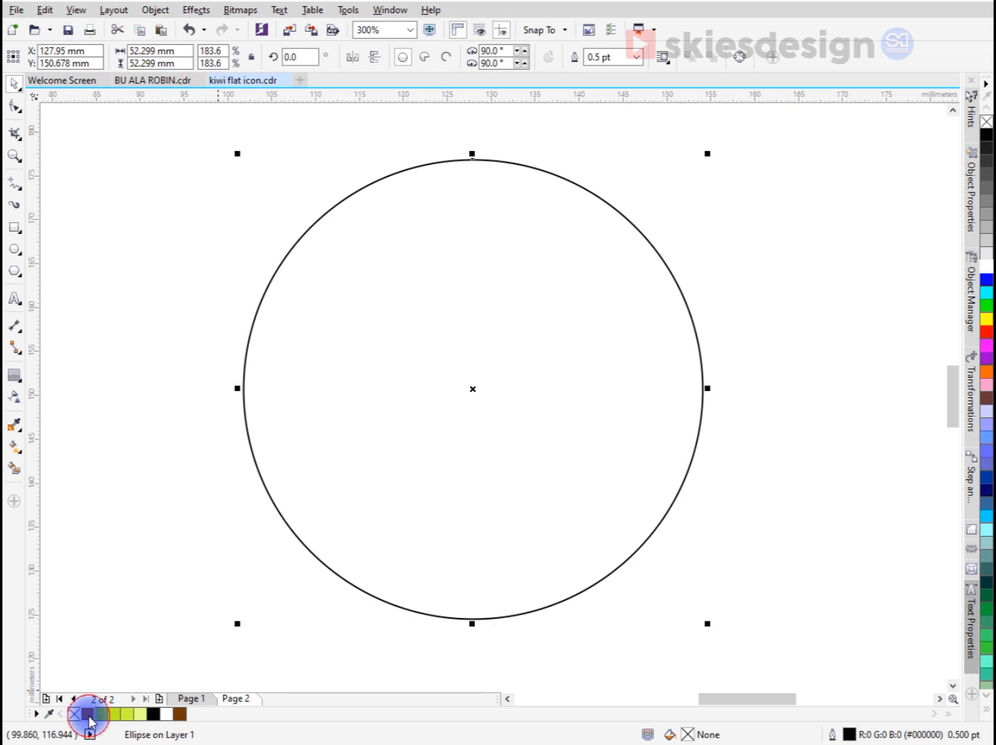
click(89, 715)
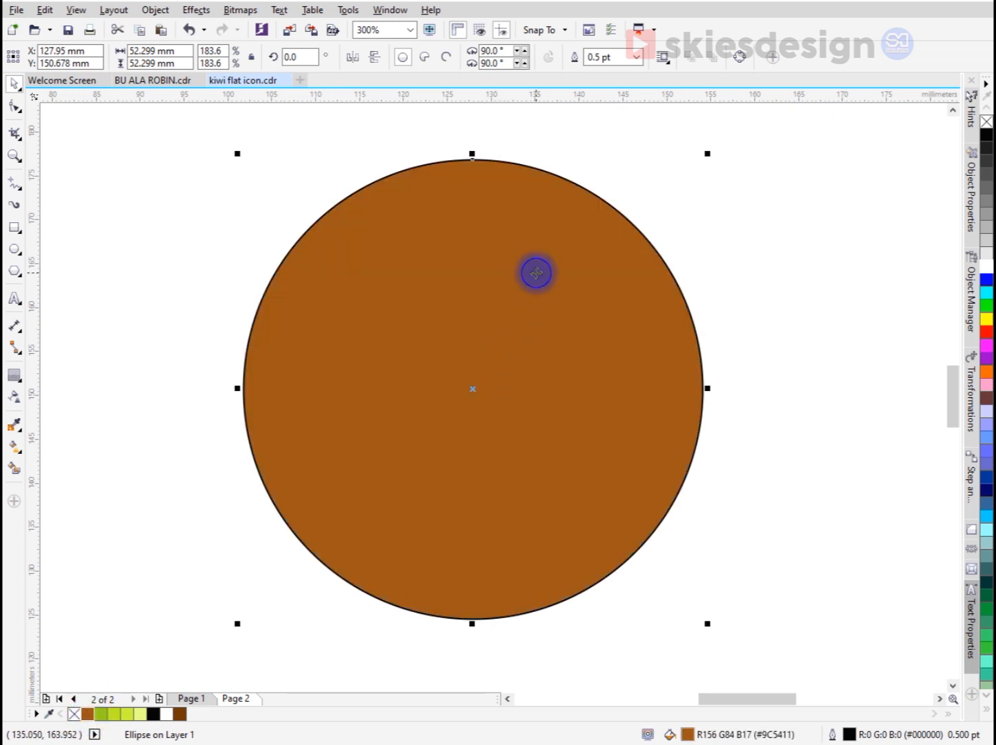
Duplicate the brown circle in place, shrink the copy concentrically to about 50.7 mm and fill it green (#91CC14).
right_click(536, 273)
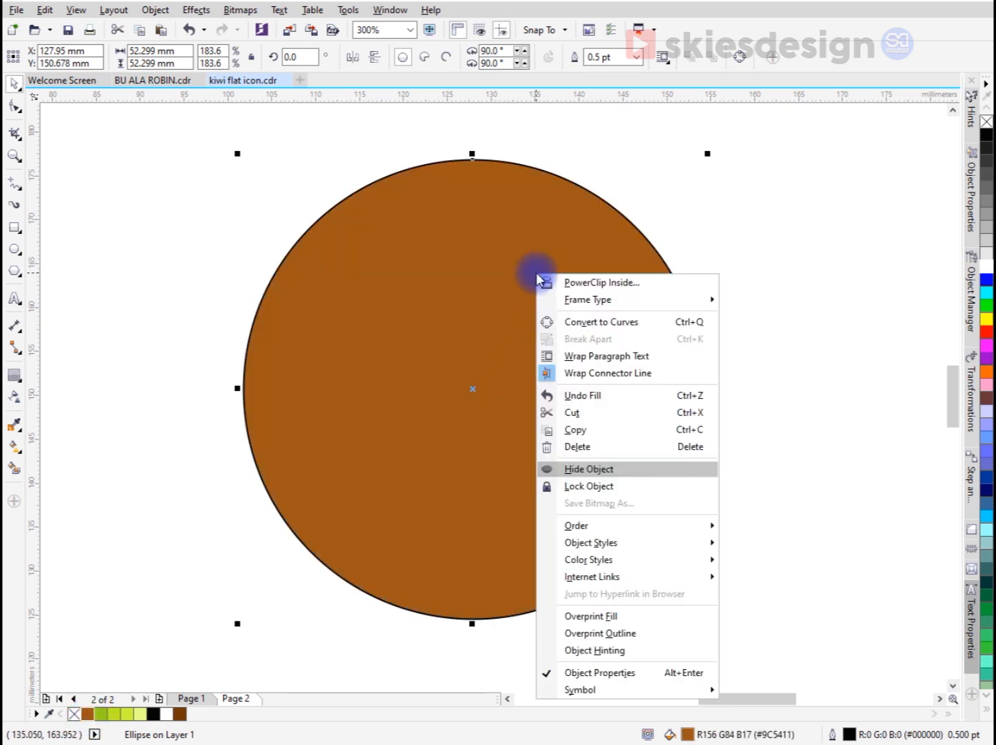
click(589, 429)
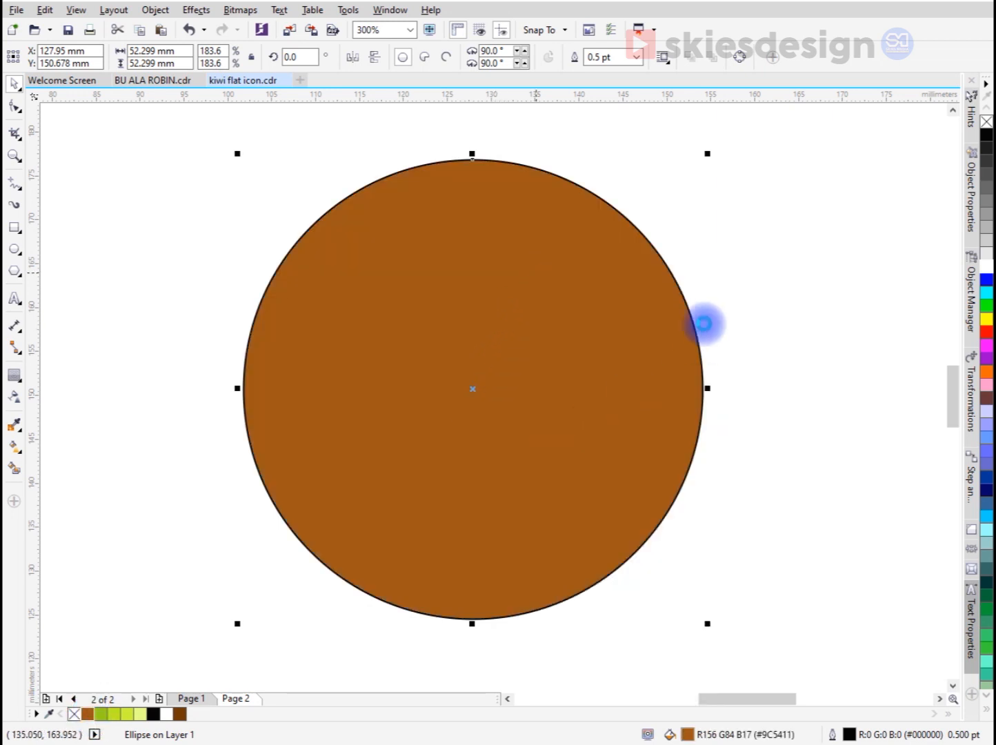
right_click(777, 287)
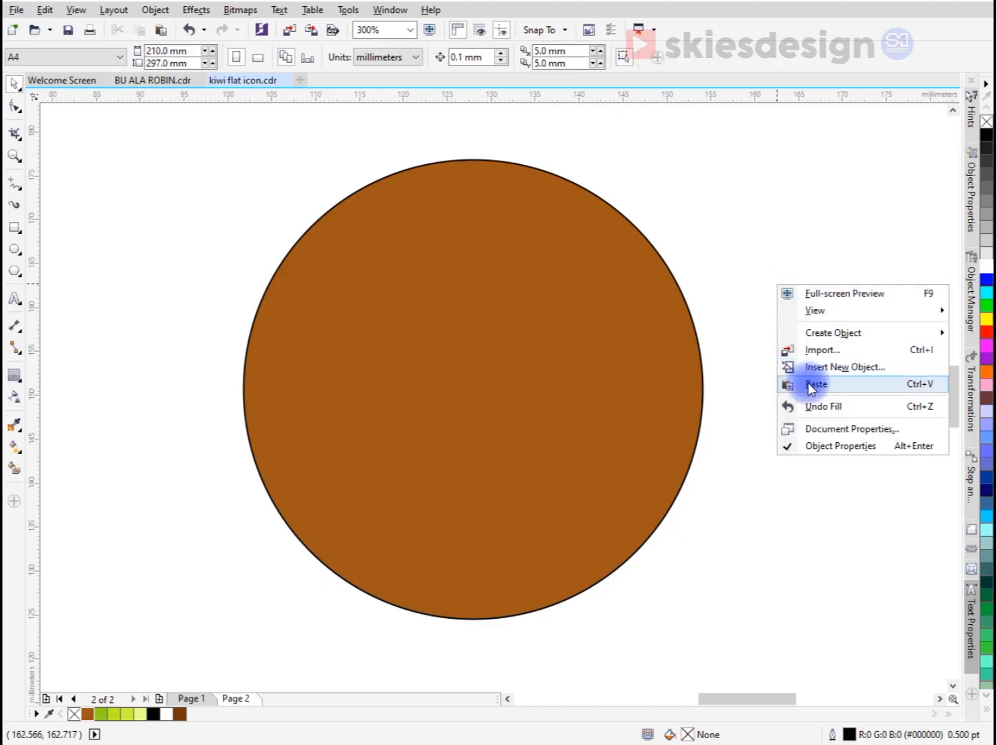
click(811, 386)
drag(707, 153, 721, 164)
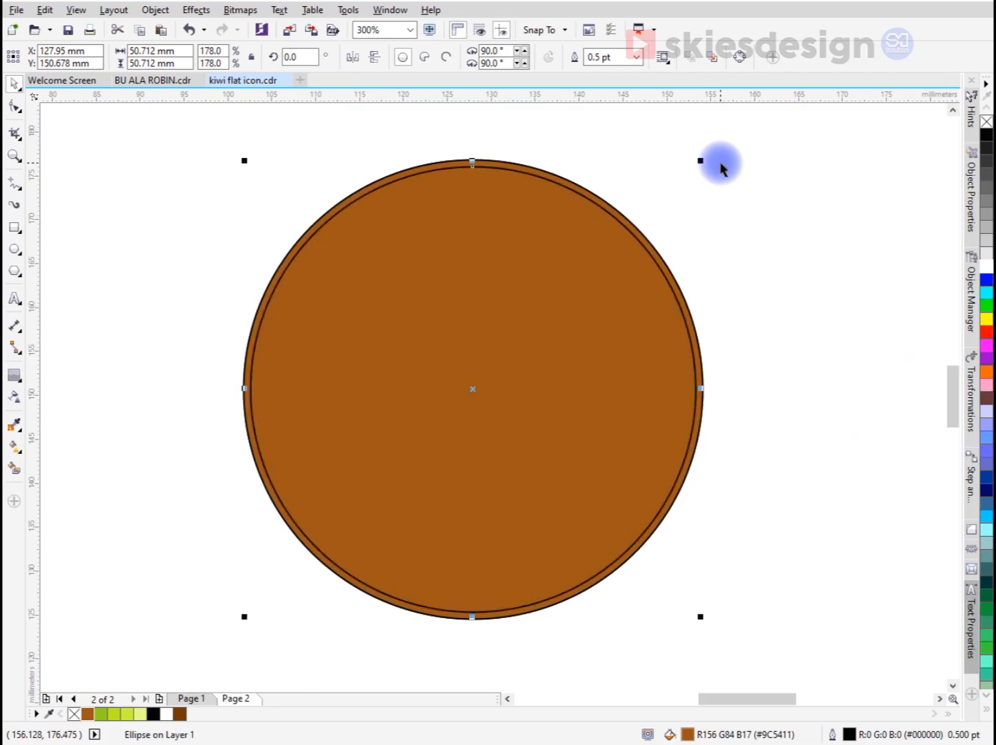
click(103, 715)
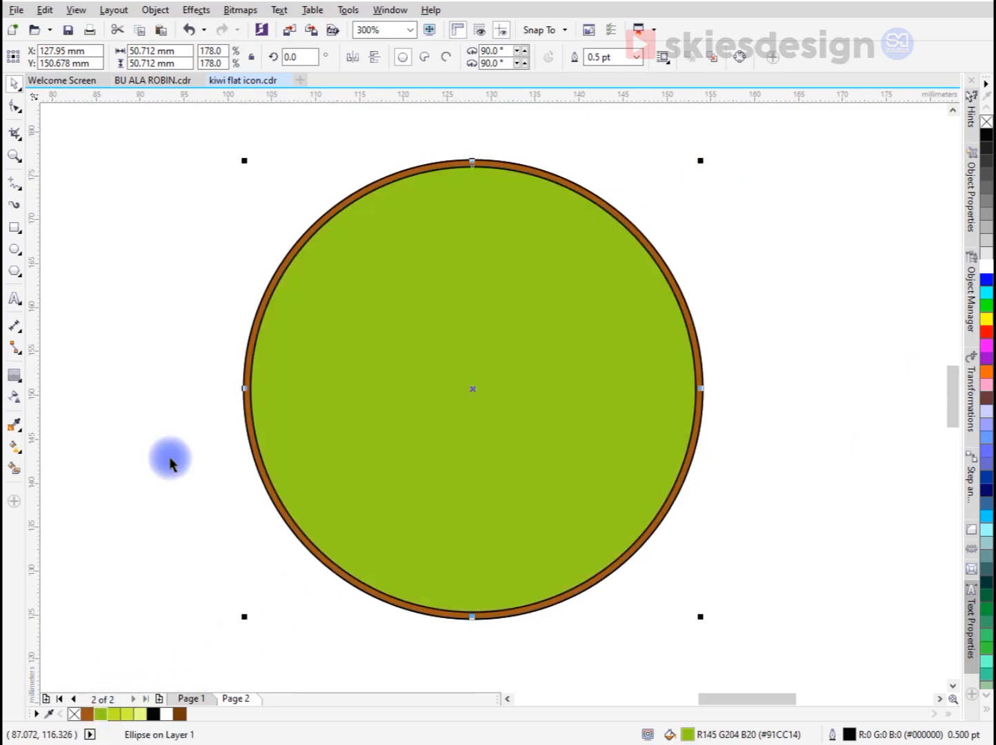
Remove the outline from both the brown and the green circle.
drag(220, 134, 740, 637)
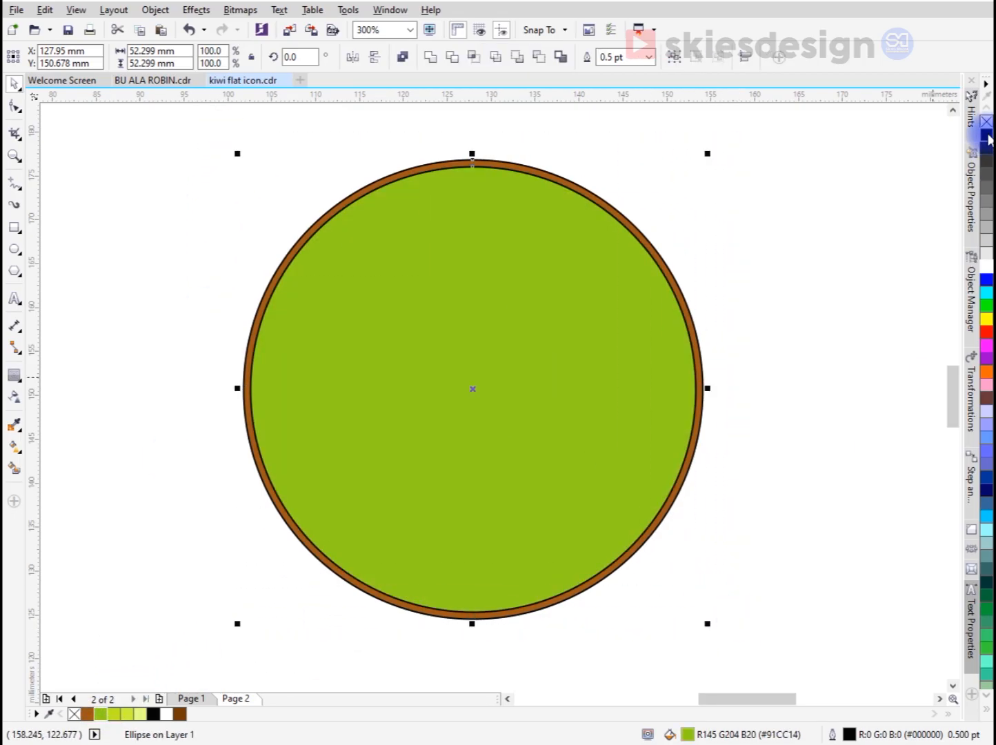
right_click(986, 121)
click(821, 187)
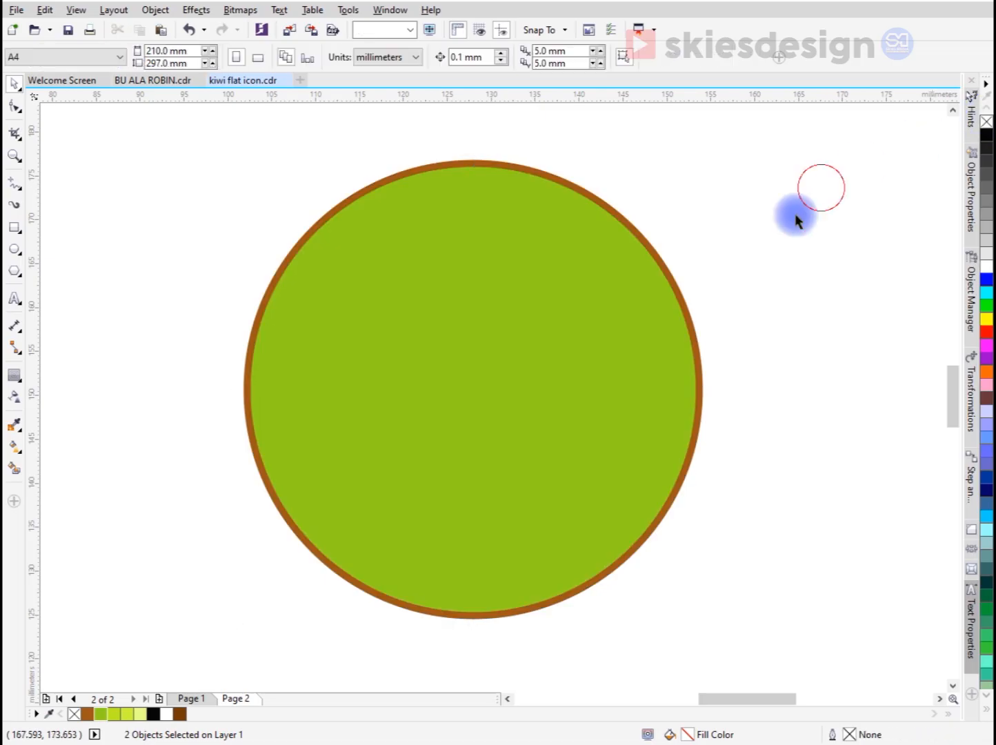
Duplicate the green circle in place, shrink the copy concentrically to about 40.7 mm and fill it yellow-green (#BDE81E).
click(595, 348)
right_click(596, 323)
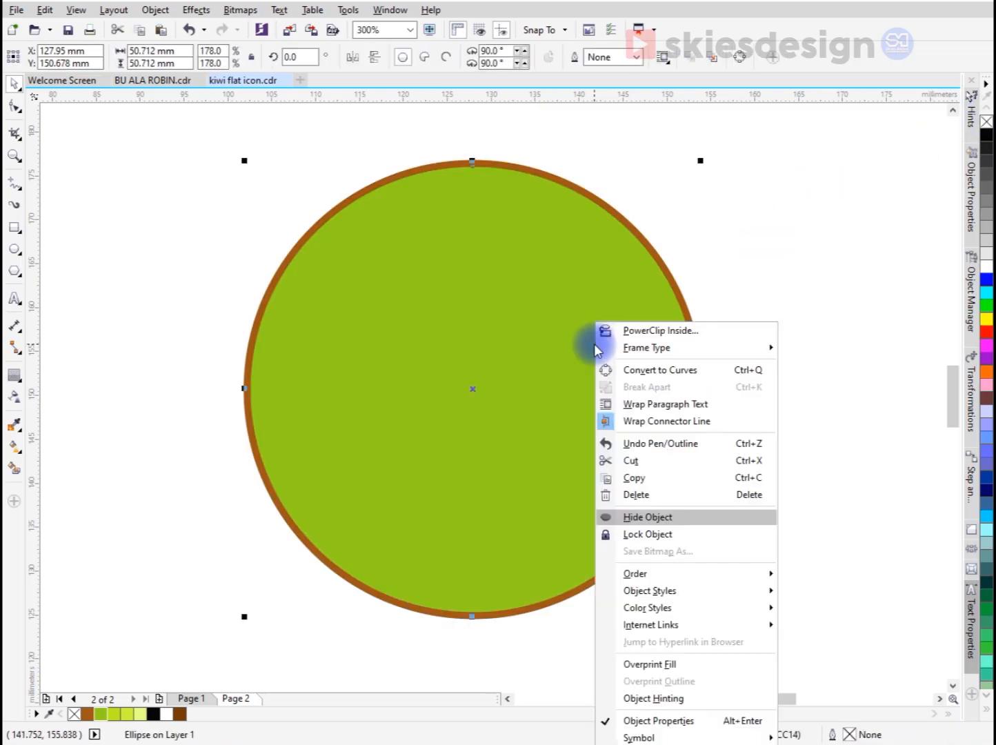
click(638, 477)
click(824, 280)
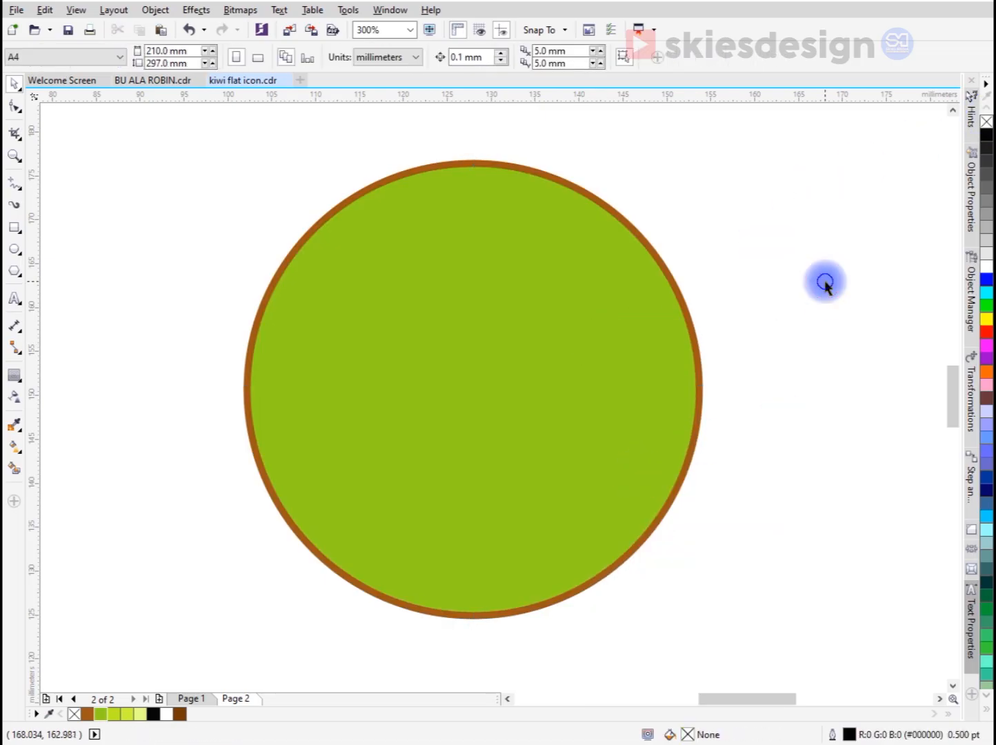
right_click(826, 281)
click(858, 386)
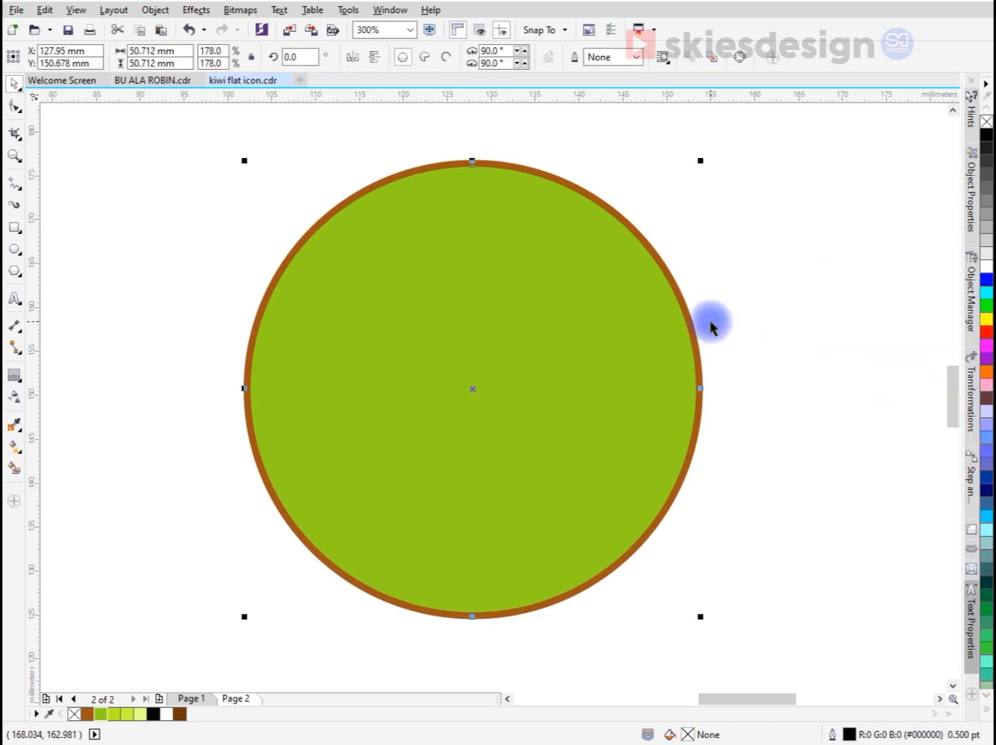
click(719, 305)
click(659, 309)
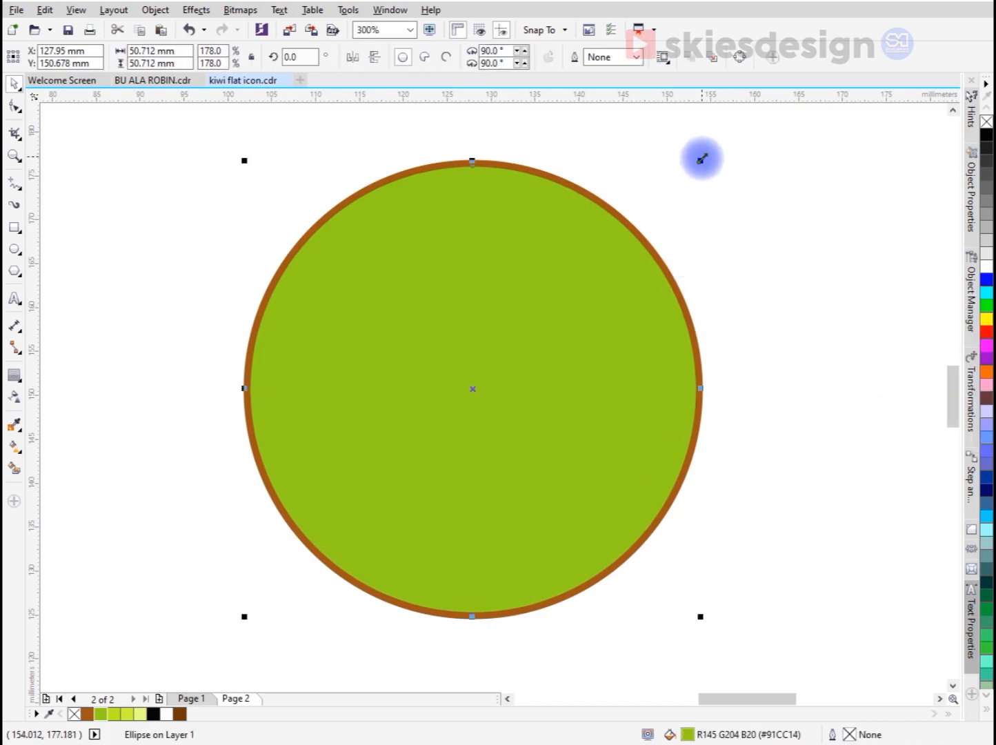
drag(702, 161, 724, 192)
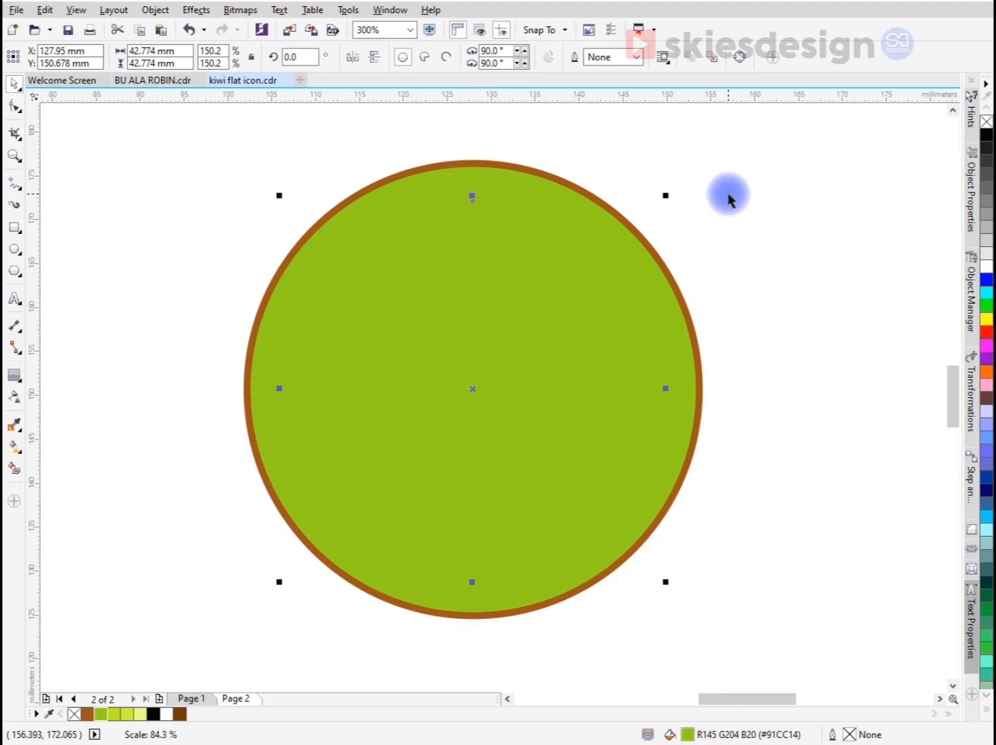
click(119, 715)
drag(666, 196, 684, 218)
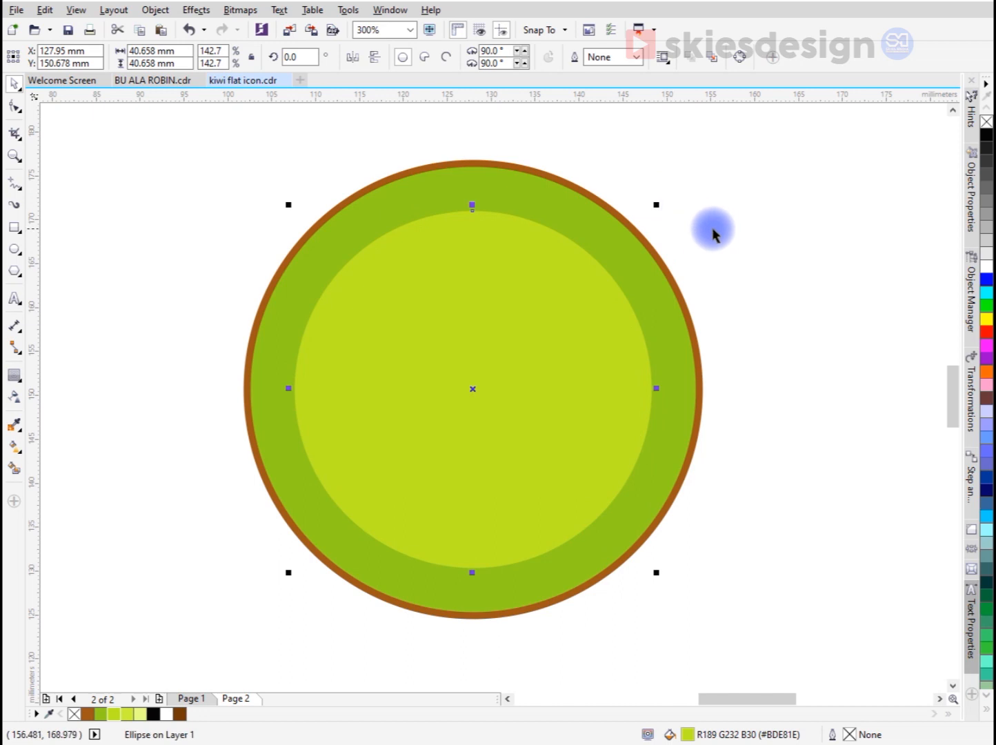
click(698, 212)
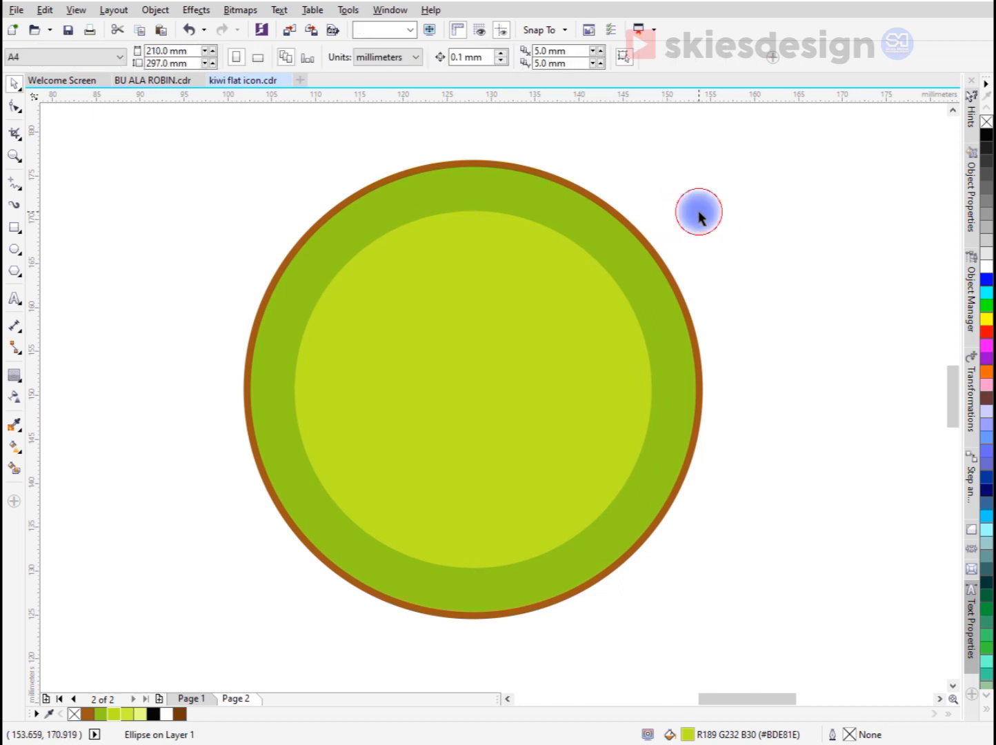
Duplicate the yellow-green circle in place, shrink the copy concentrically to about 20.2 mm and fill it lighter lime (#CCF333).
click(530, 330)
right_click(528, 328)
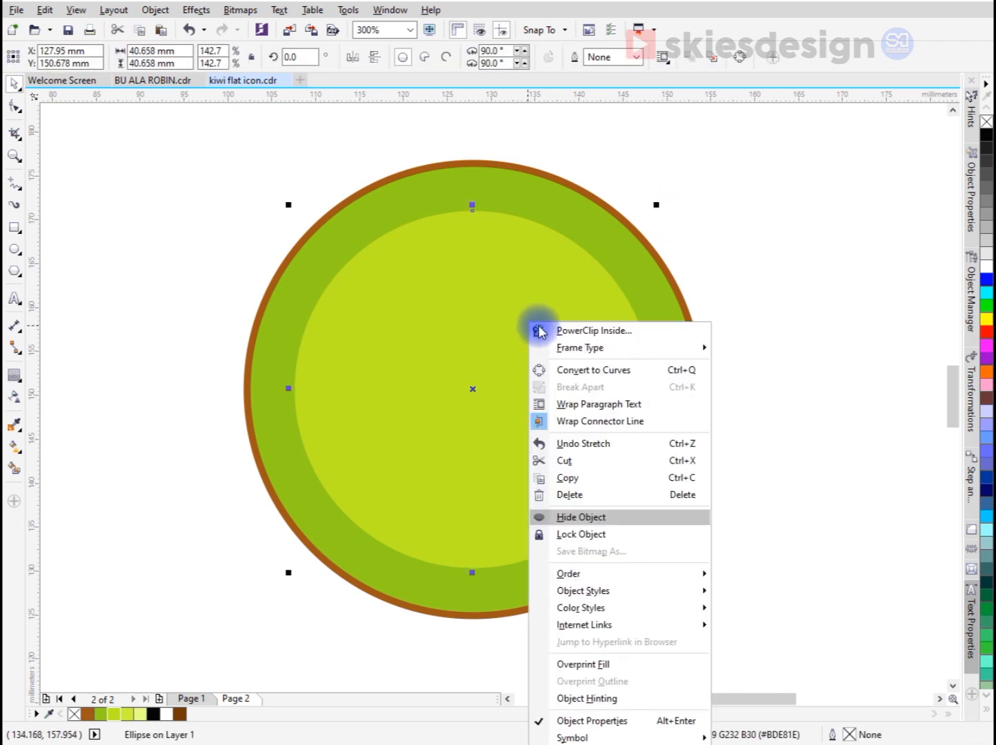
click(597, 483)
click(803, 280)
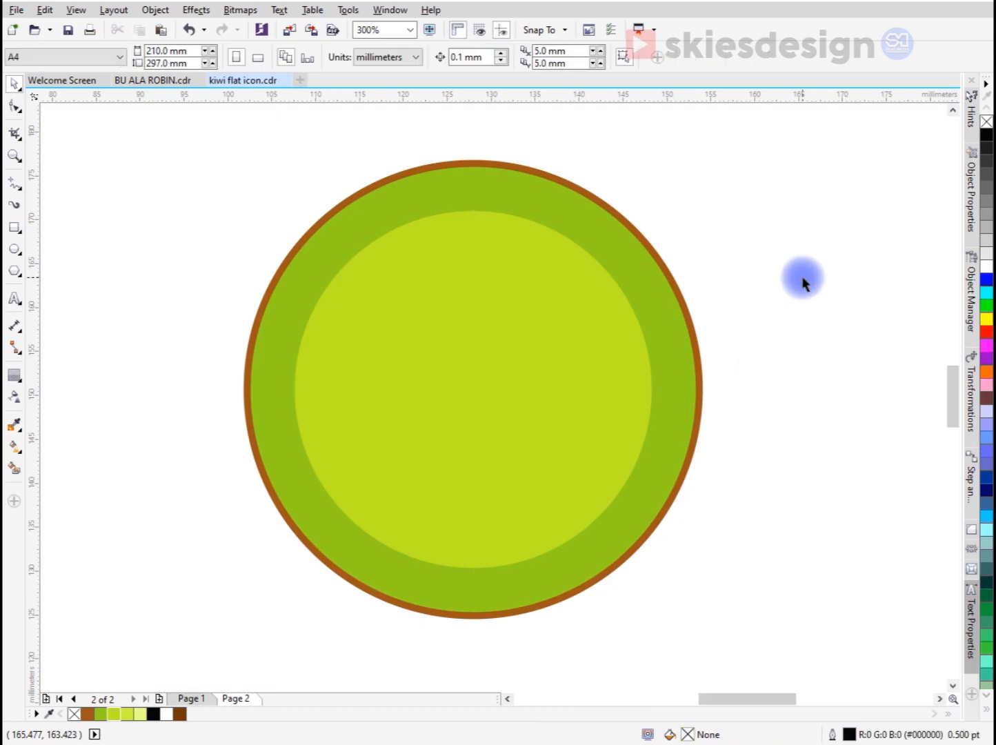
right_click(803, 279)
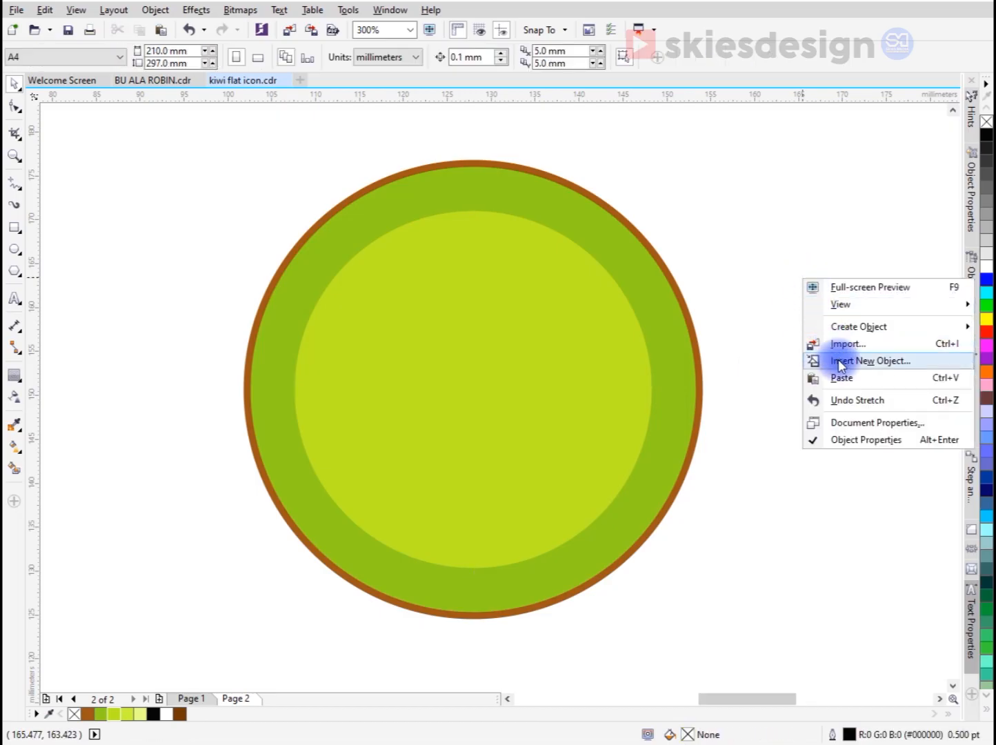
click(842, 378)
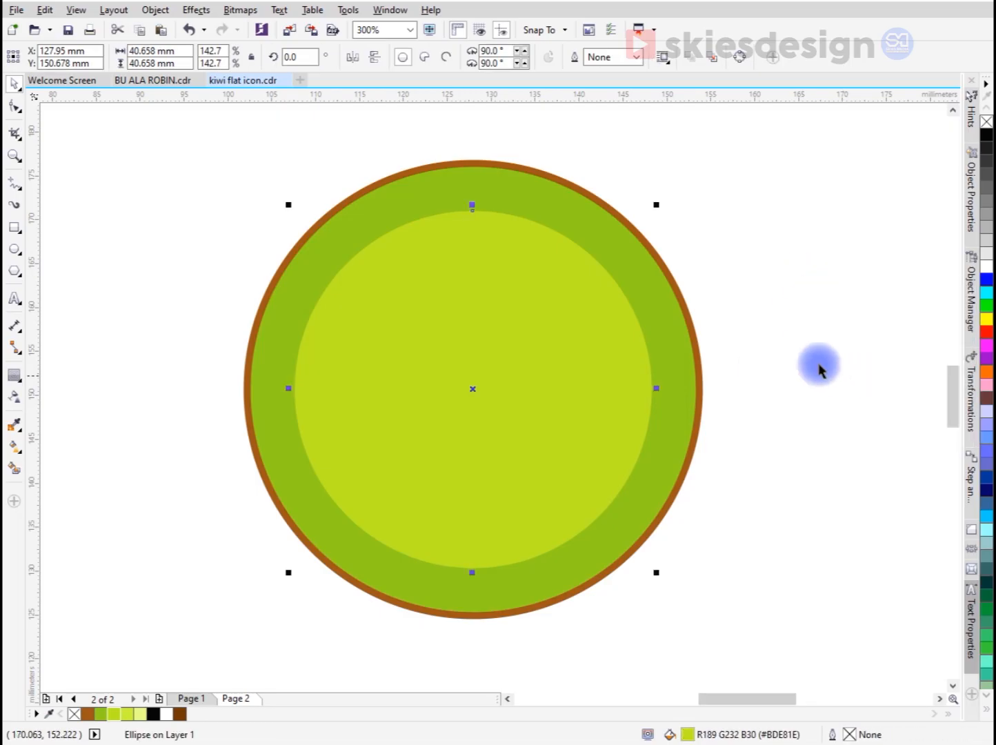
drag(658, 208, 714, 305)
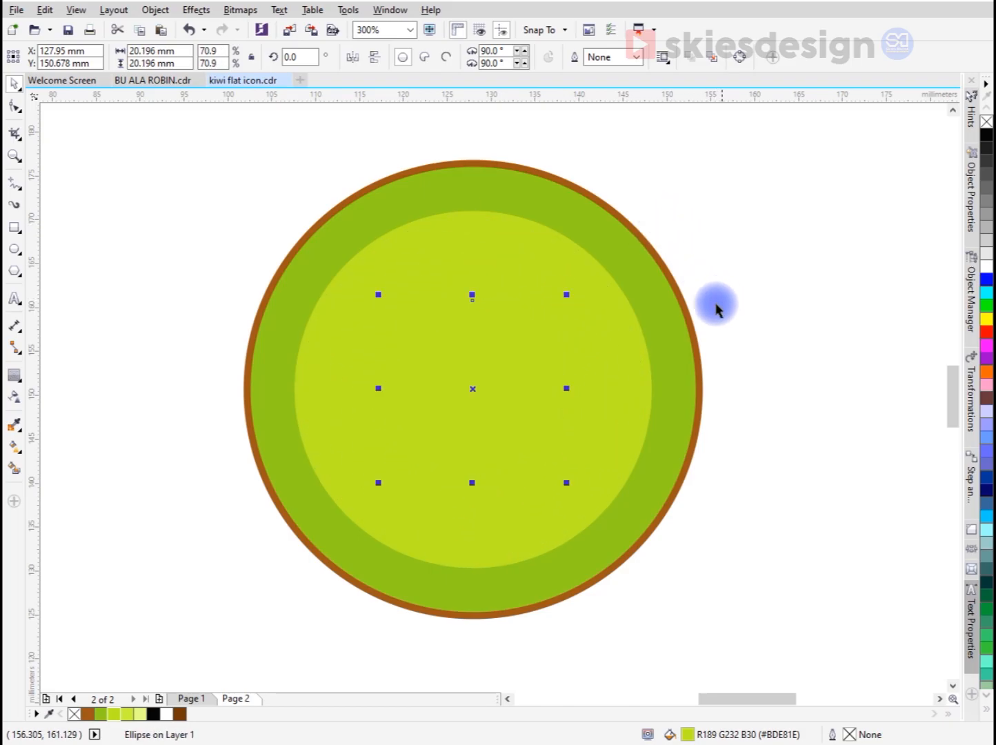
click(127, 721)
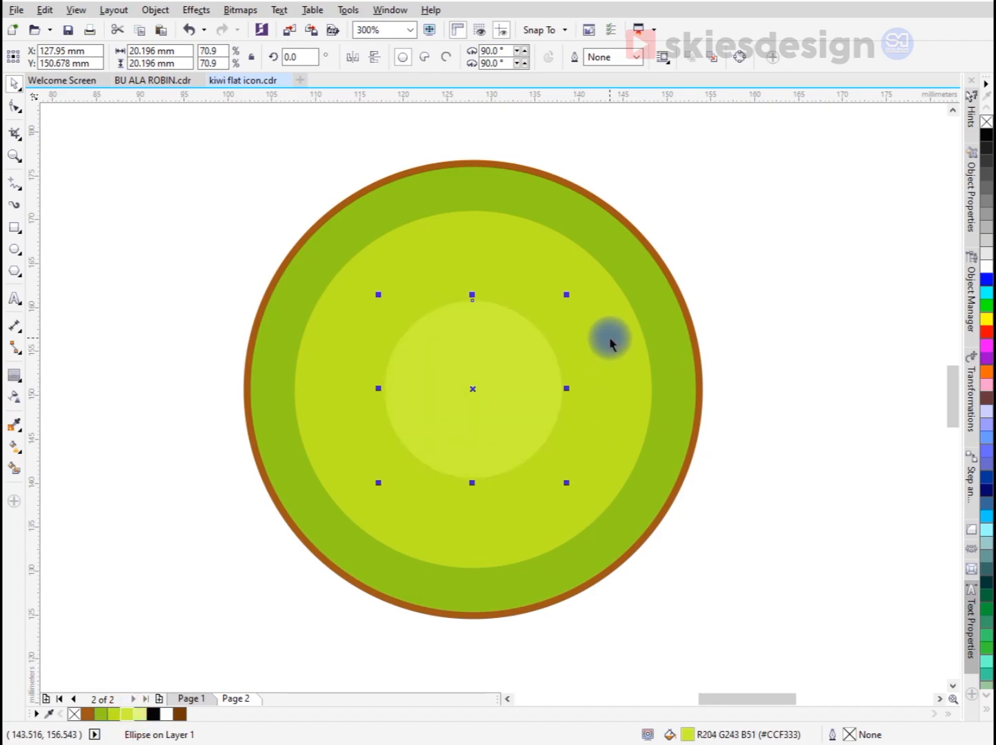
Duplicate the light lime circle in place, shrink the copy concentrically to about 8 mm and fill it pale yellow-green (#E5FF86).
right_click(507, 342)
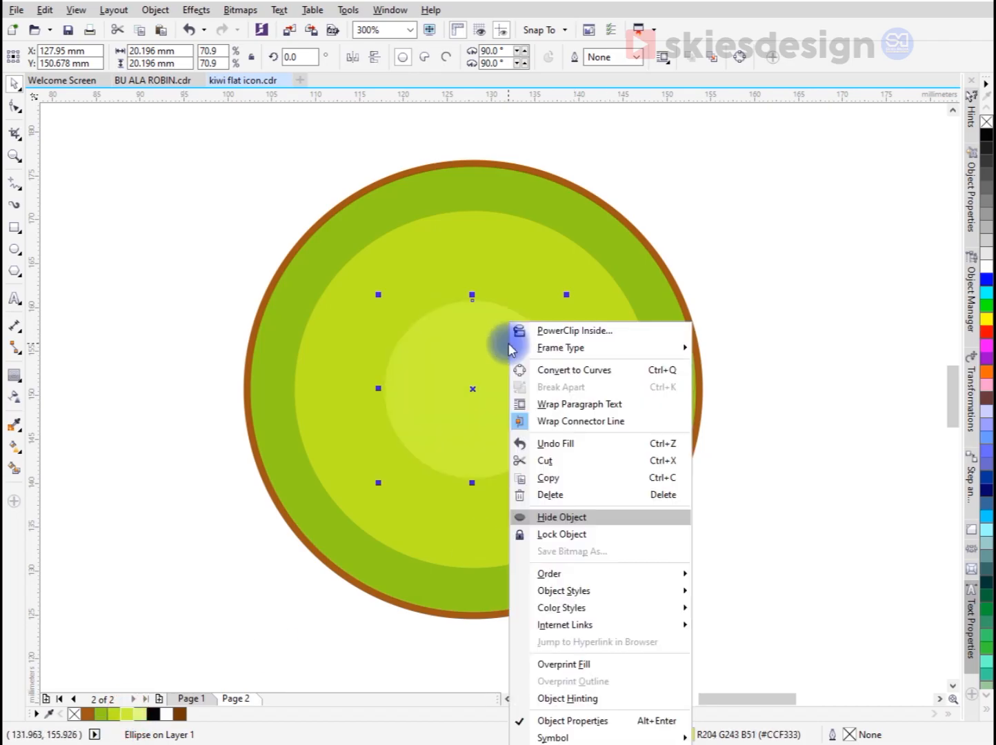
click(580, 479)
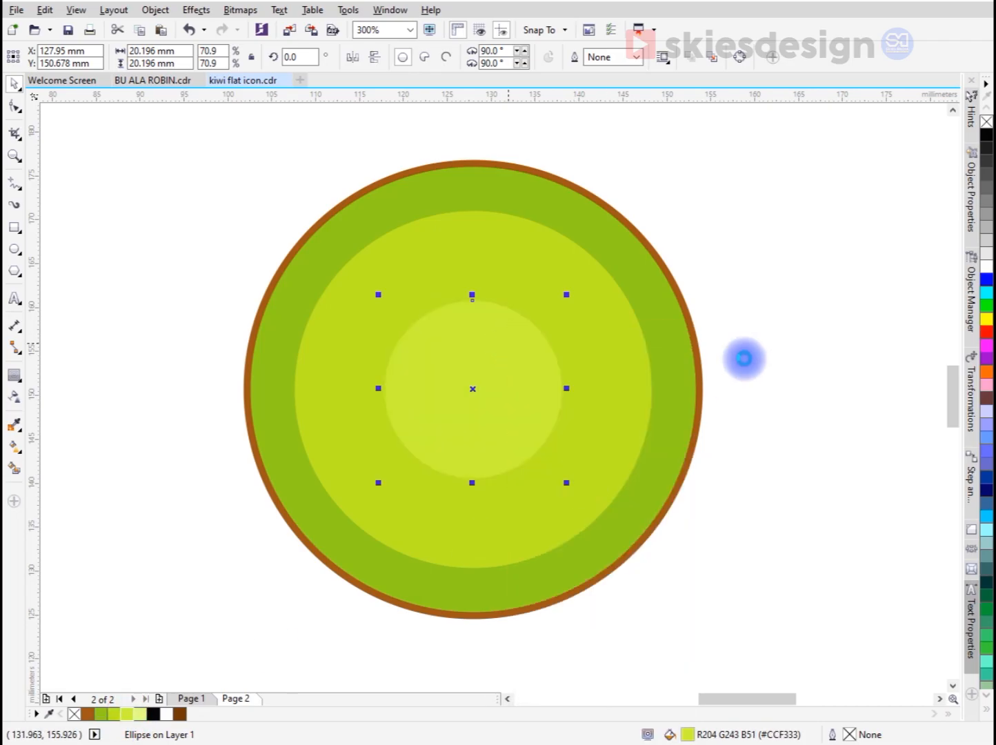
right_click(776, 210)
click(819, 310)
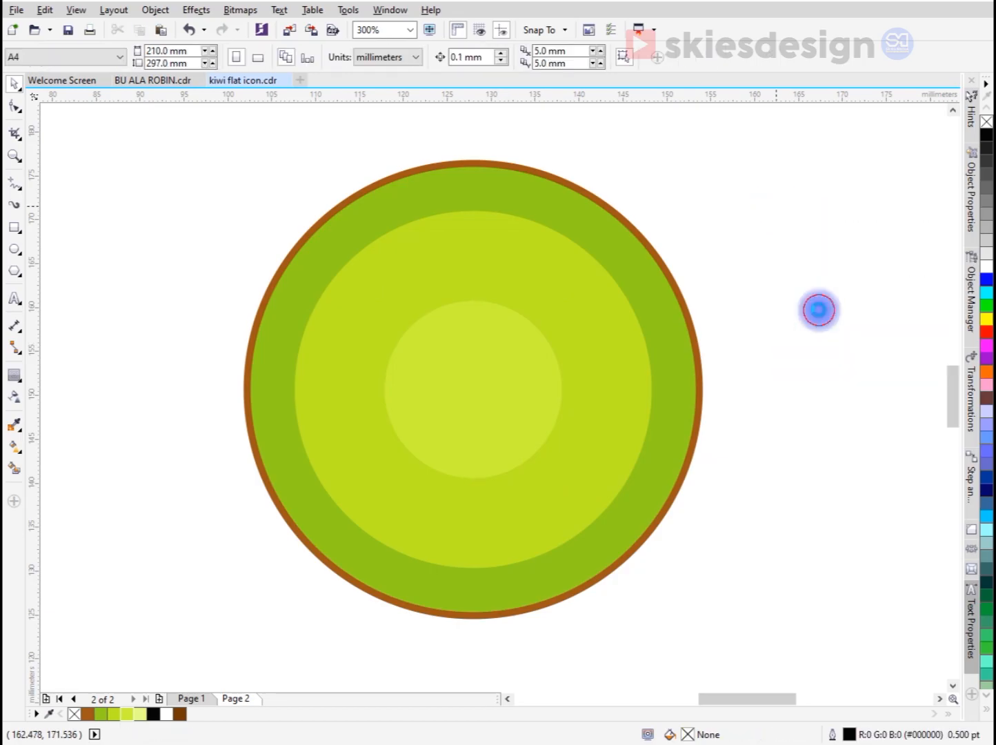
drag(569, 295, 617, 346)
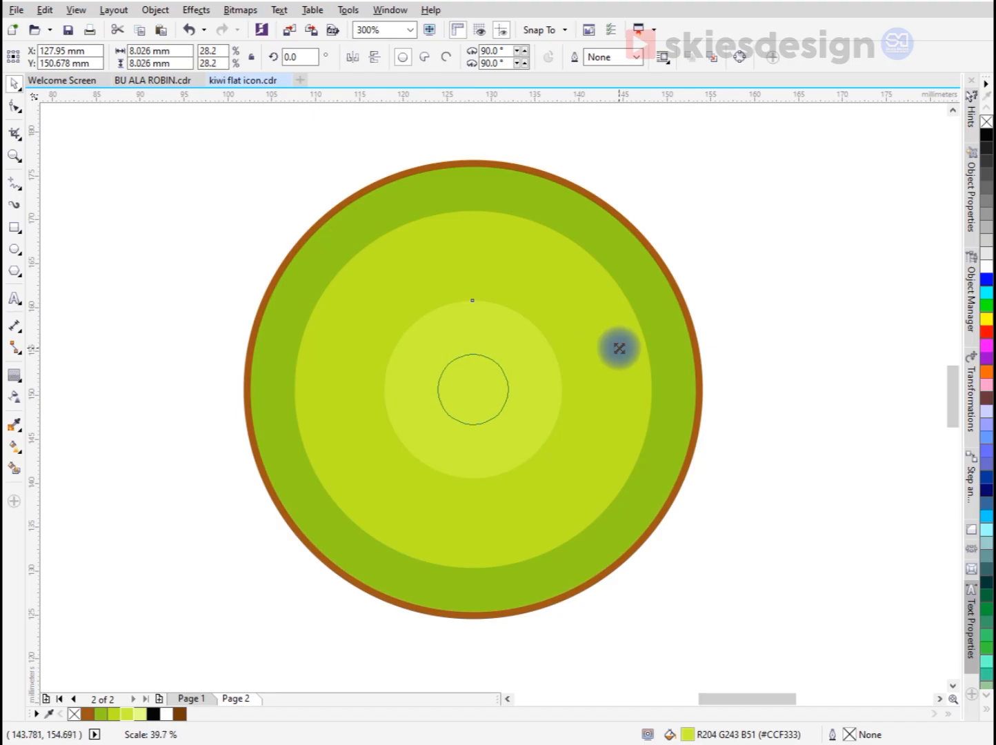
drag(619, 348, 612, 349)
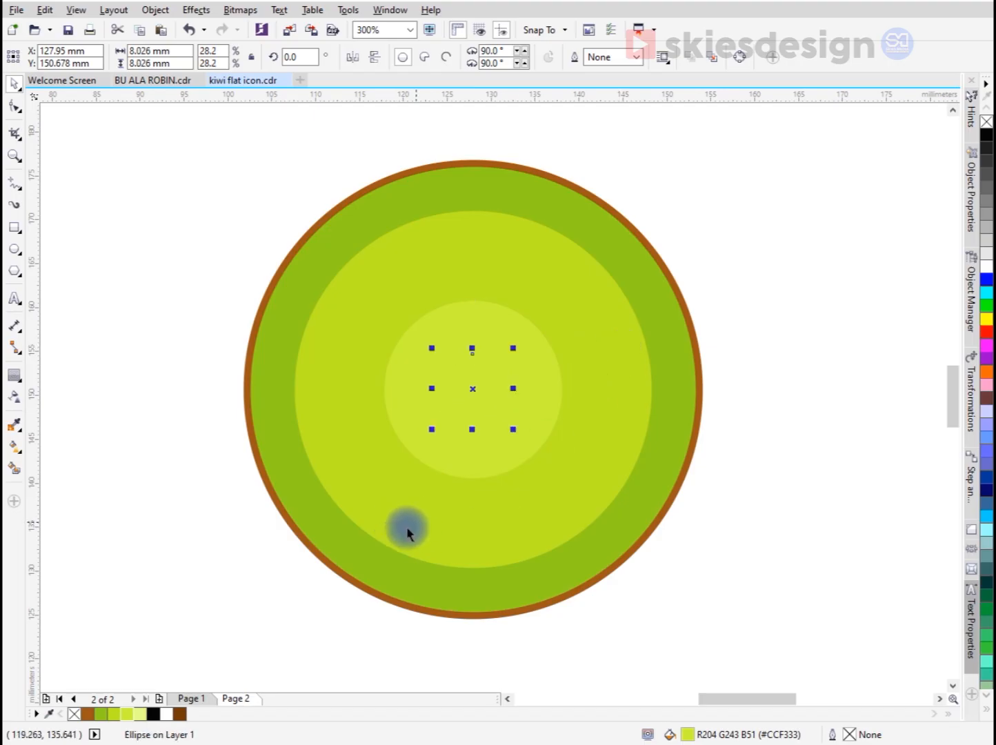
click(141, 715)
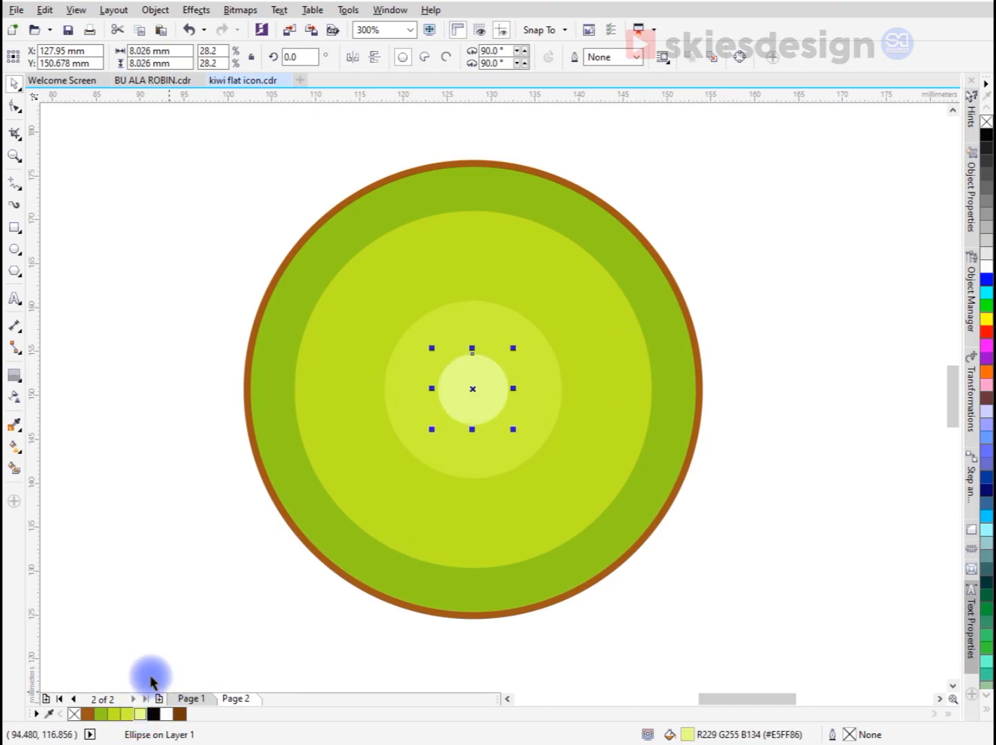
click(159, 566)
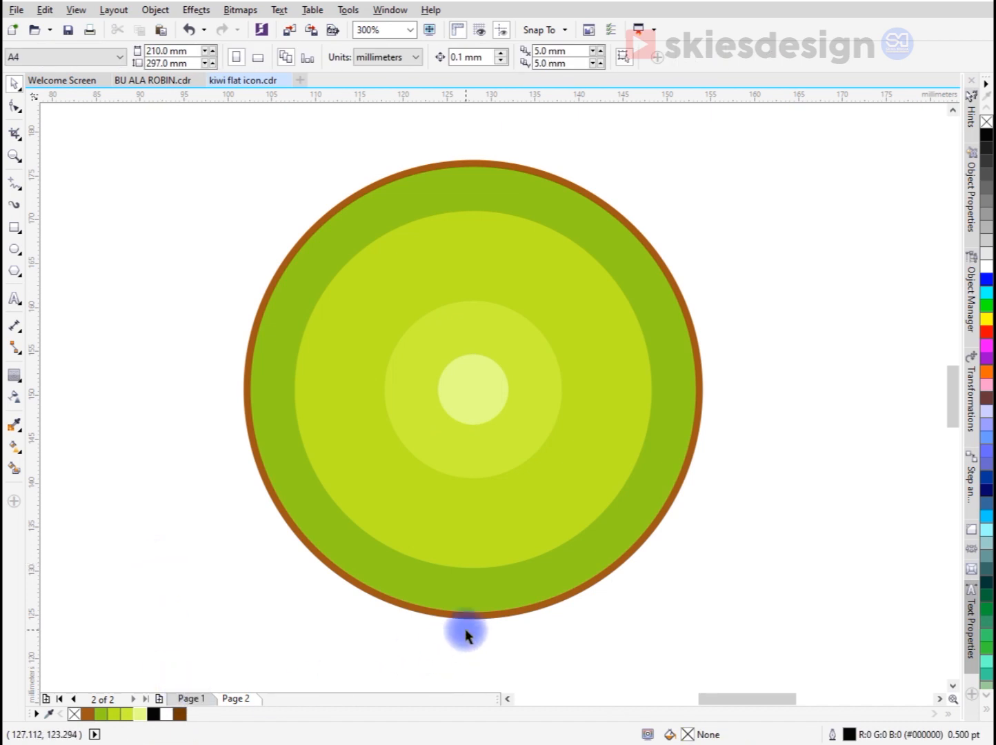
Draw a narrow upright ellipse about 7.9 mm wide and 37 mm tall beside the kiwi slice's right edge.
click(15, 249)
drag(735, 229, 823, 551)
key(space)
drag(807, 365, 806, 318)
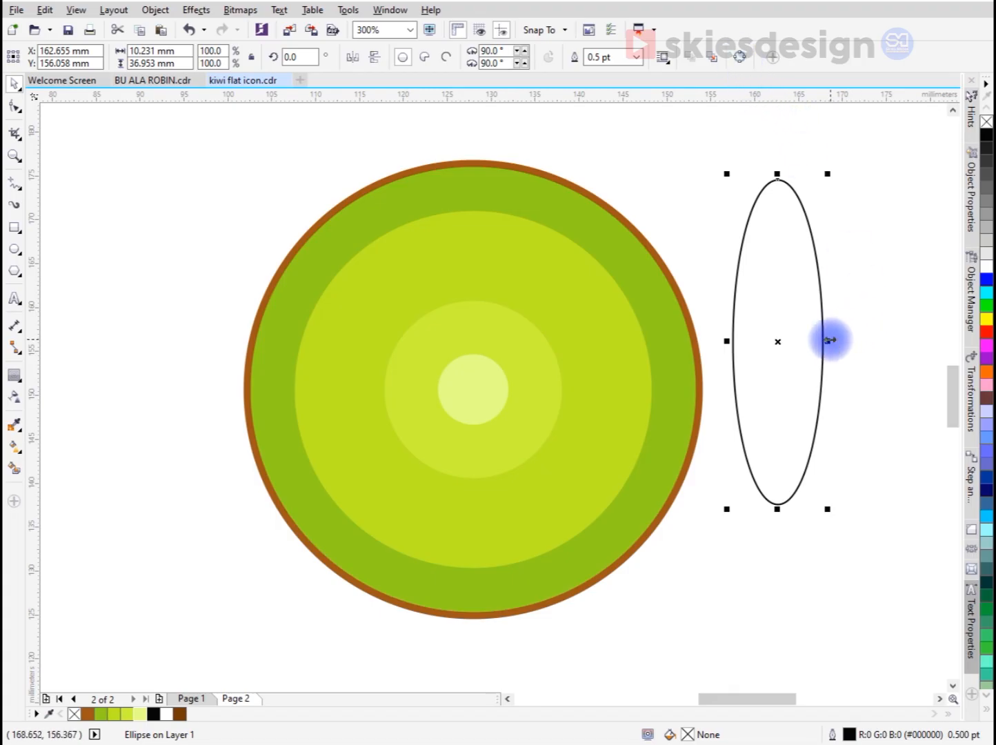
drag(830, 340, 818, 338)
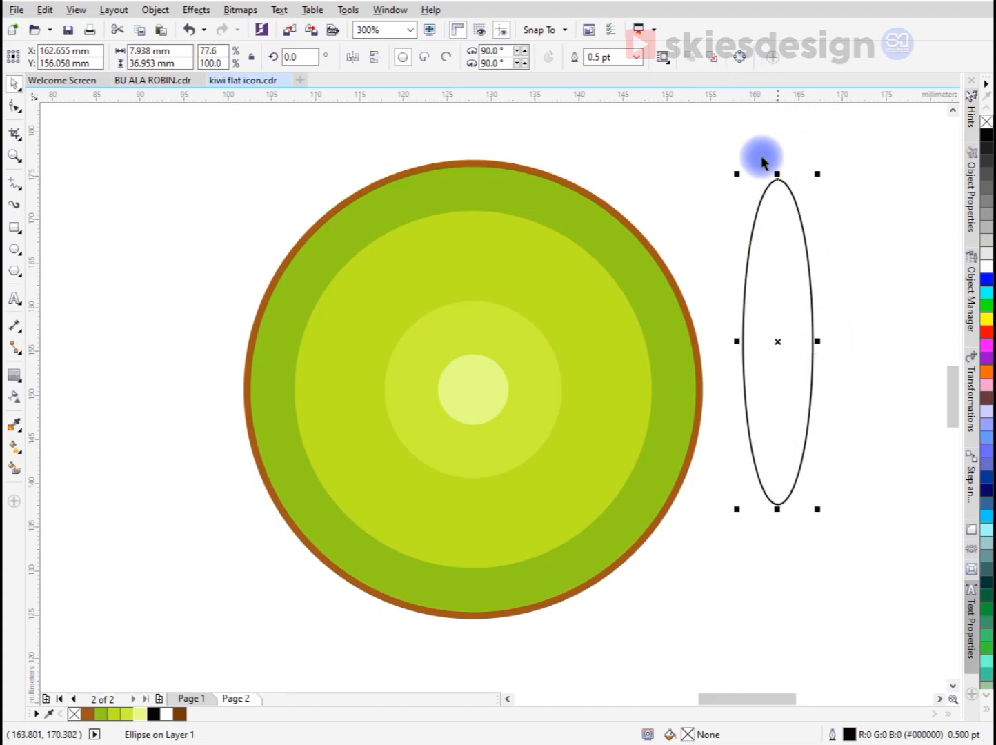
Convert the narrow ellipse to curves and delete the nodes at the middle of its left and right sides.
click(740, 61)
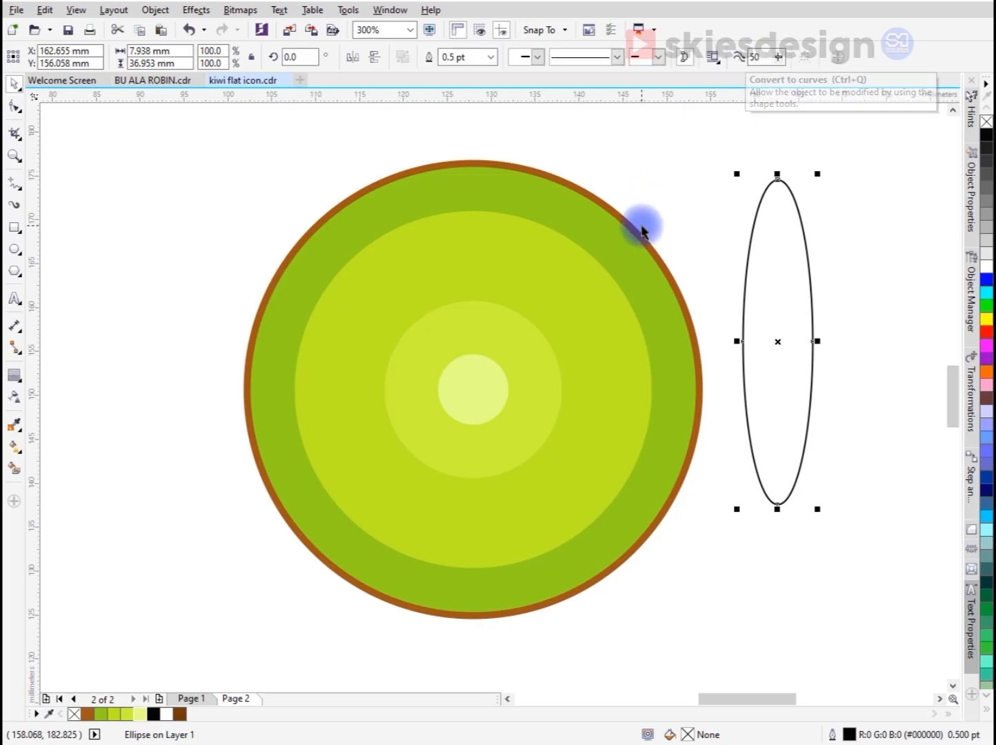
click(17, 107)
drag(712, 305, 829, 378)
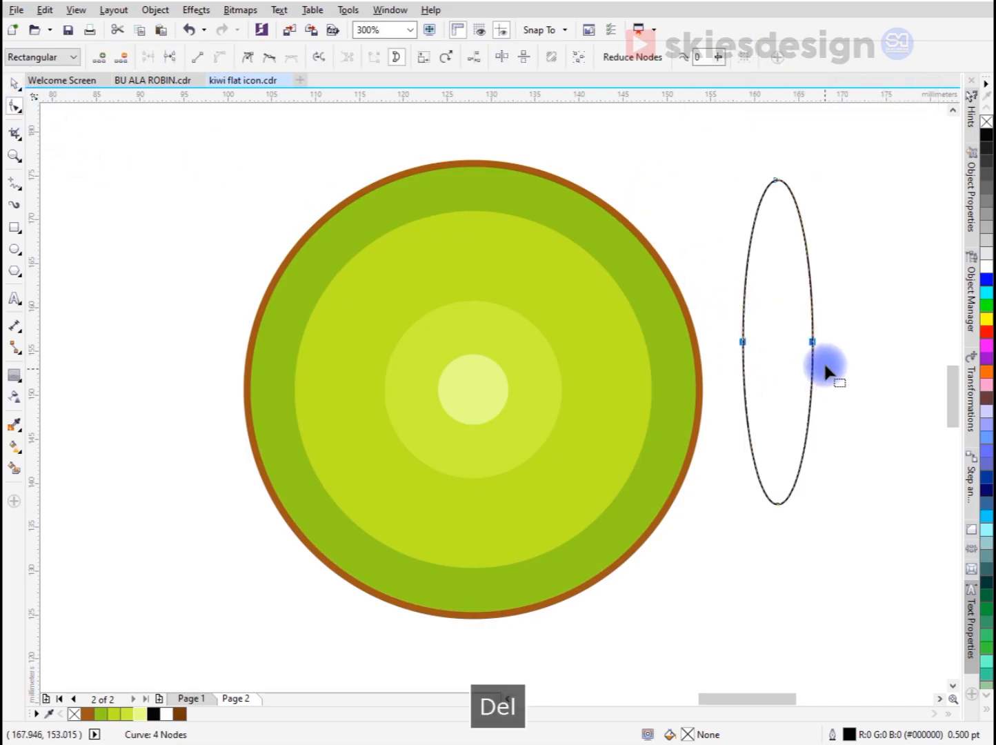
key(Delete)
Lengthen the curve handles of the ellipse's top node and shorten those of its bottom node to form a teardrop seed.
click(778, 180)
drag(823, 182, 854, 181)
drag(732, 180, 692, 180)
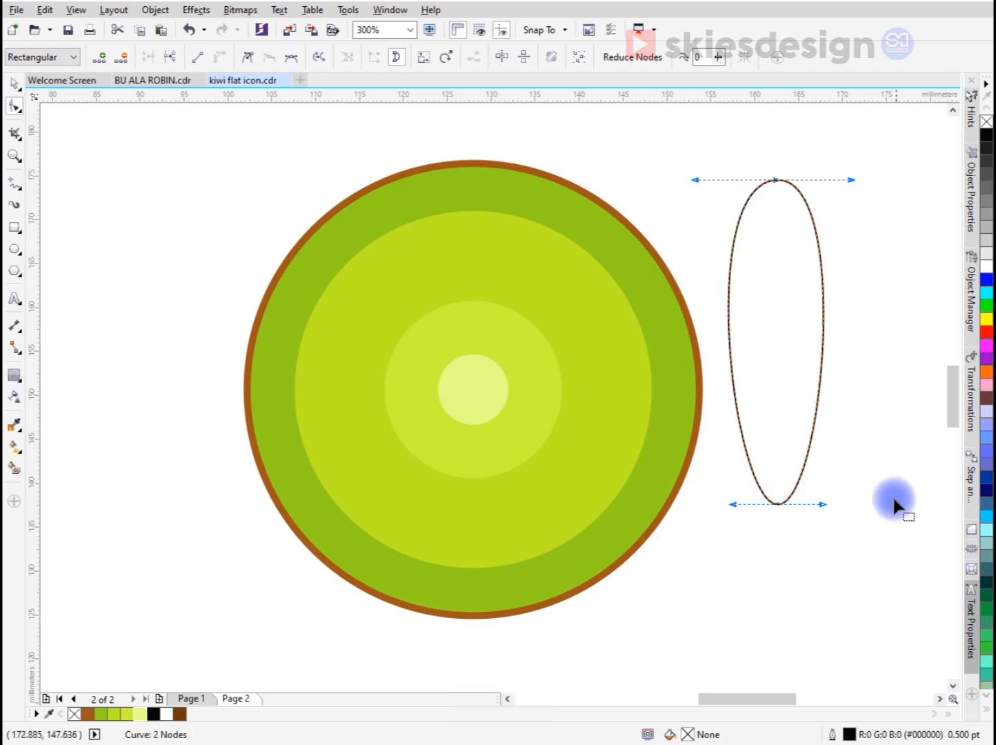
drag(824, 504, 808, 504)
drag(733, 505, 759, 504)
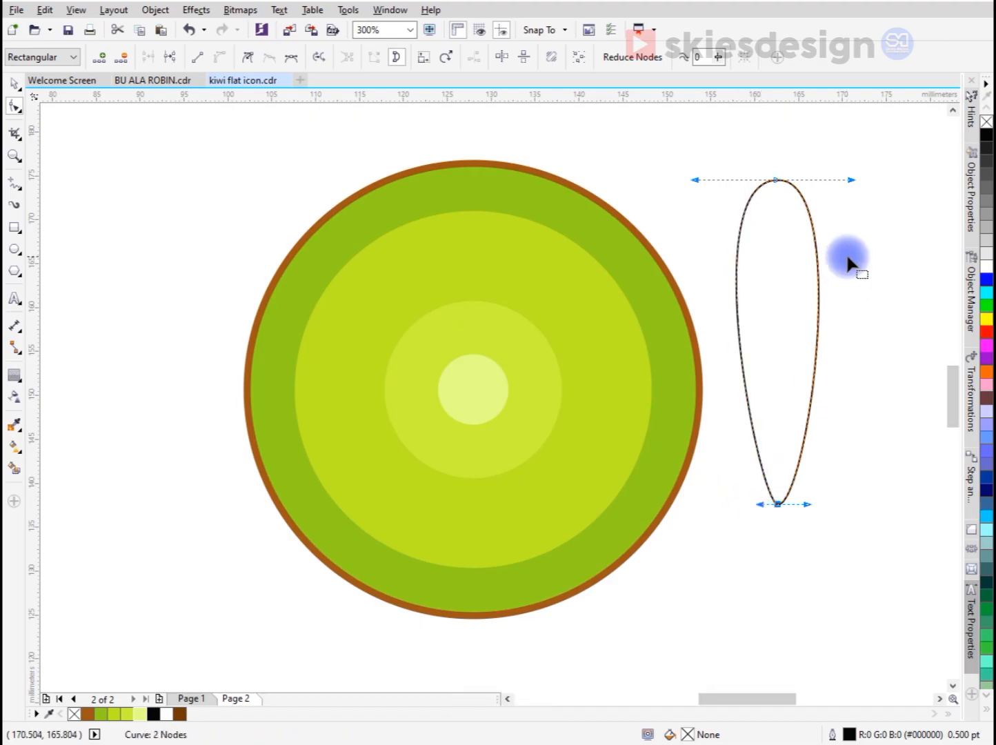
Place the seed, shrunk to about 0.96 × 3.8 mm, above the slice's centre and fill it black.
key(space)
drag(826, 171, 818, 471)
drag(740, 483, 465, 279)
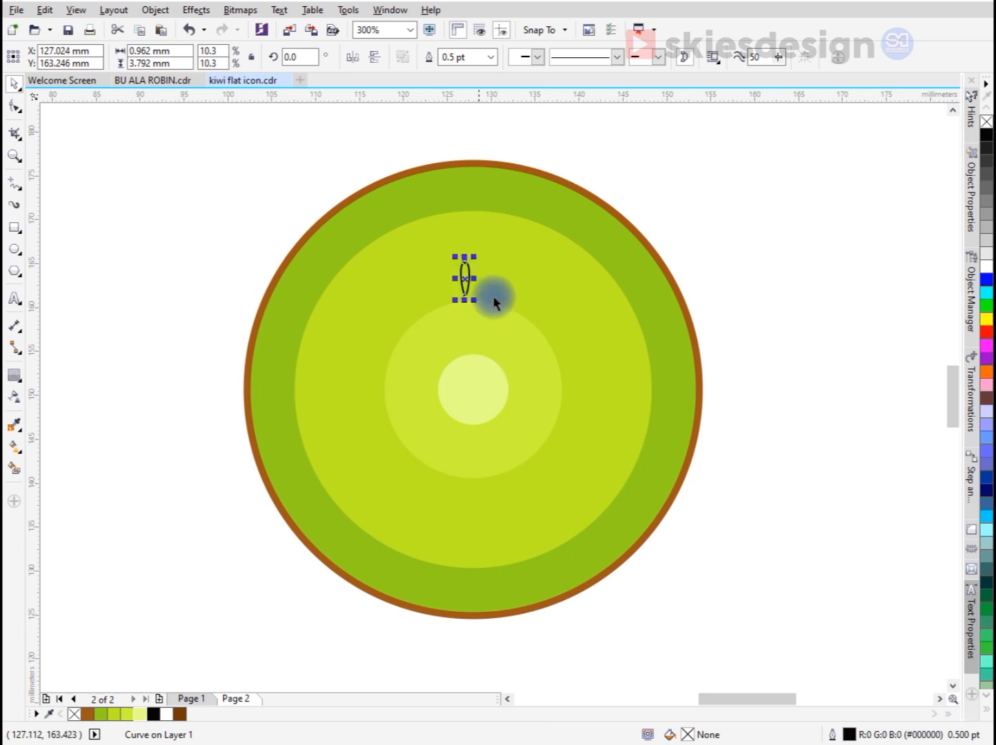
click(987, 138)
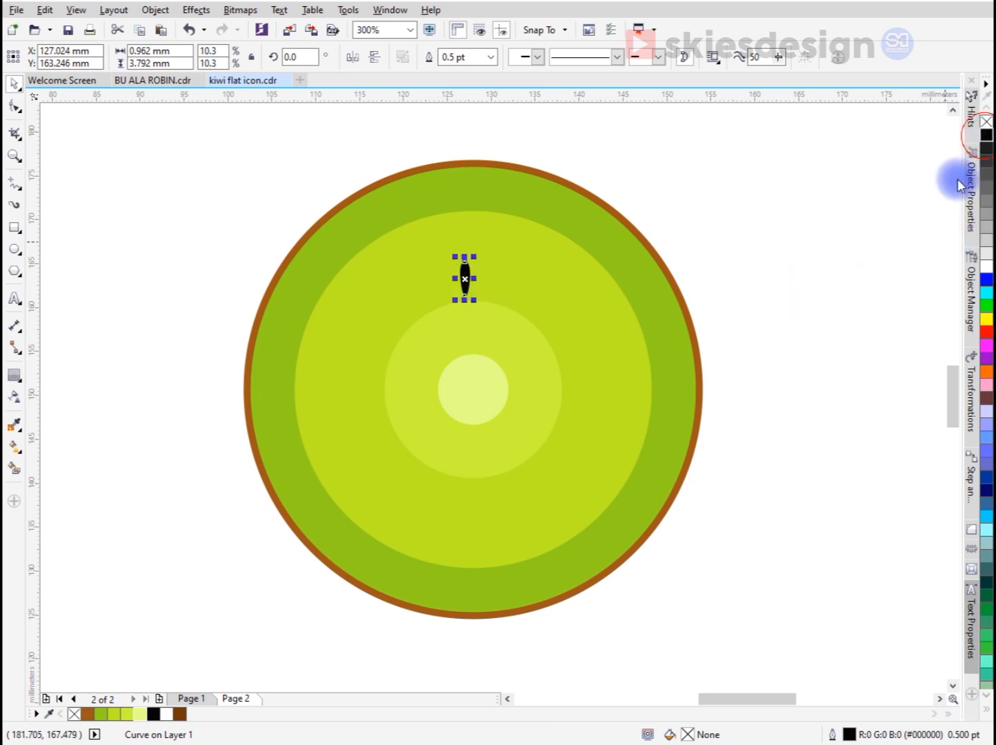
click(827, 311)
Shrink the light lime circle concentrically to about 14 mm and reduce the pale centre circle concentrically as well.
click(532, 351)
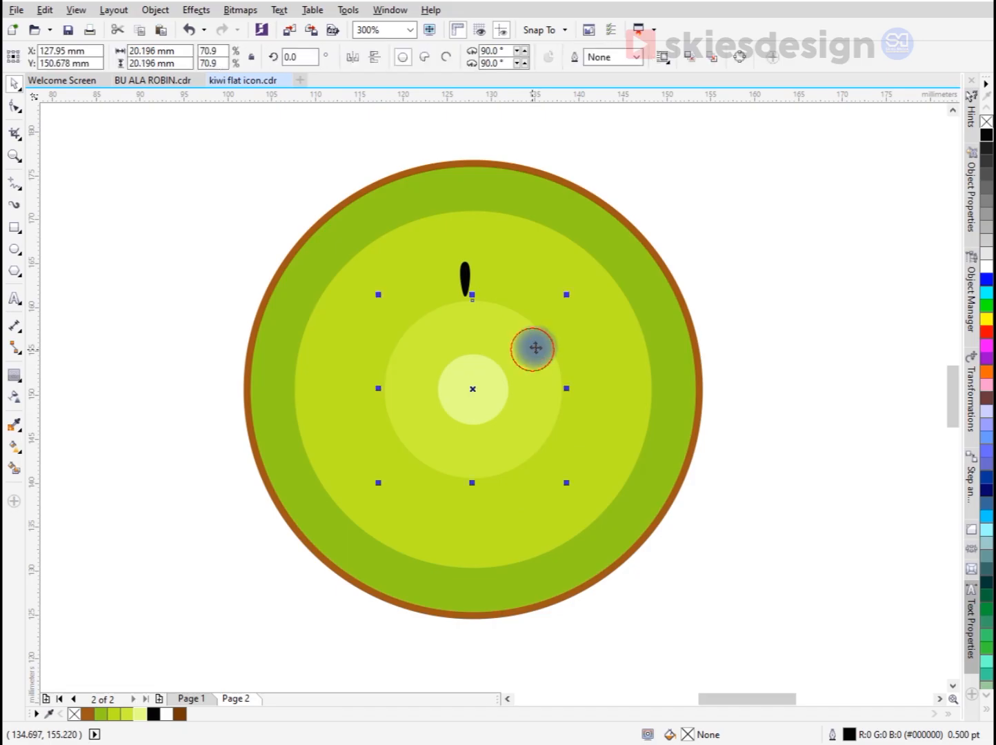
drag(567, 295, 582, 311)
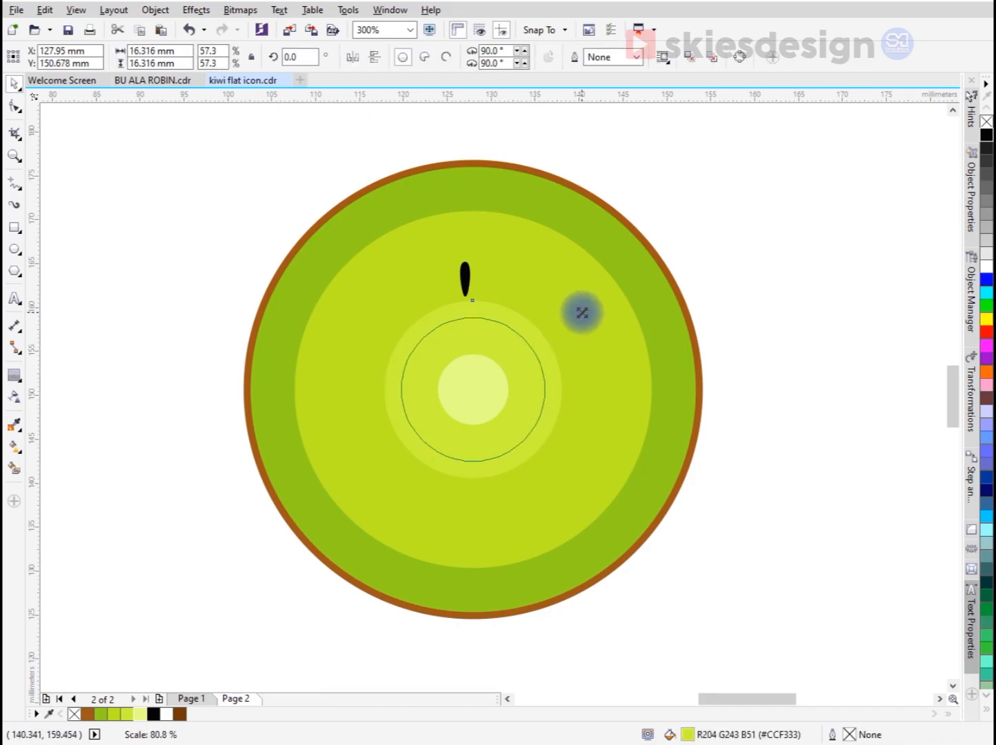
click(493, 395)
drag(515, 349, 539, 321)
click(528, 363)
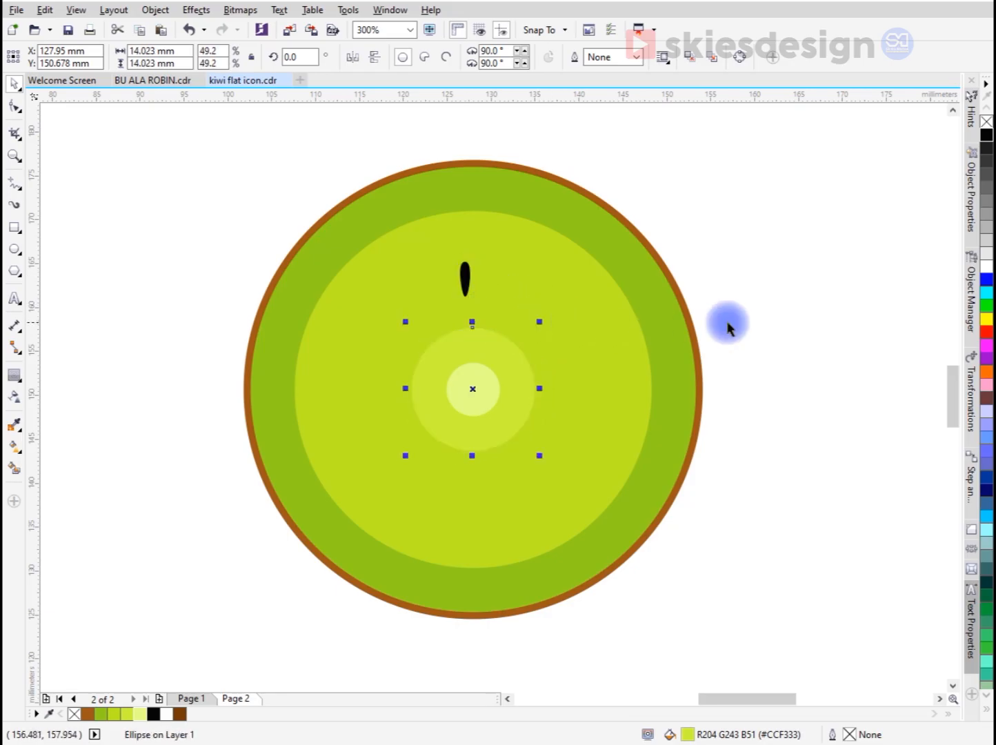
Shrink the black seed to about 0.67 × 2.65 mm and place it just above the light lime circle.
click(469, 277)
drag(476, 293, 498, 283)
scroll(482, 311, up, 2)
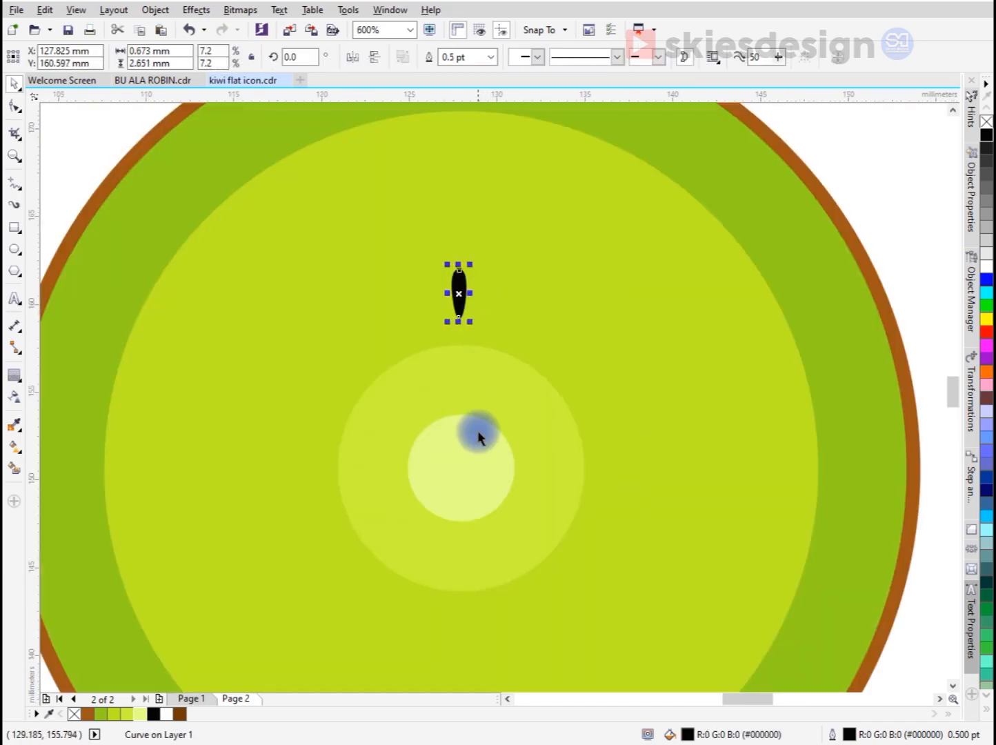
Align the seed to the vertical centre line of the pale centre circle.
shift+click(478, 433)
key(c)
click(485, 307)
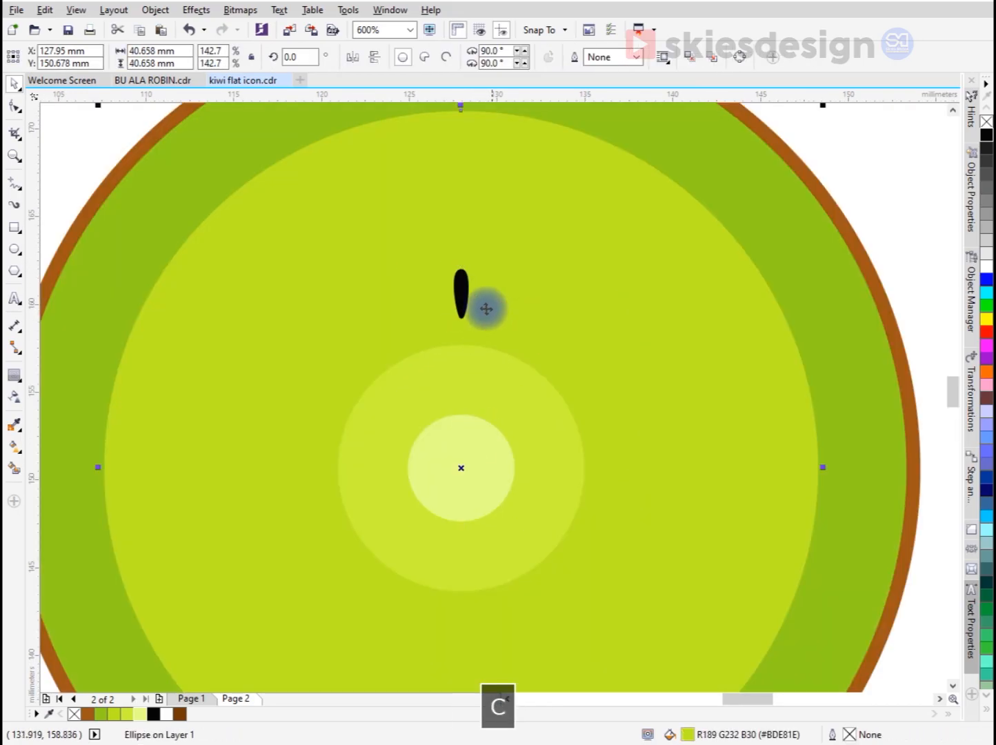
Make a copy of the seed rotated 15° clockwise about the slice's centre and repeat it until the seeds form a full ring.
click(461, 279)
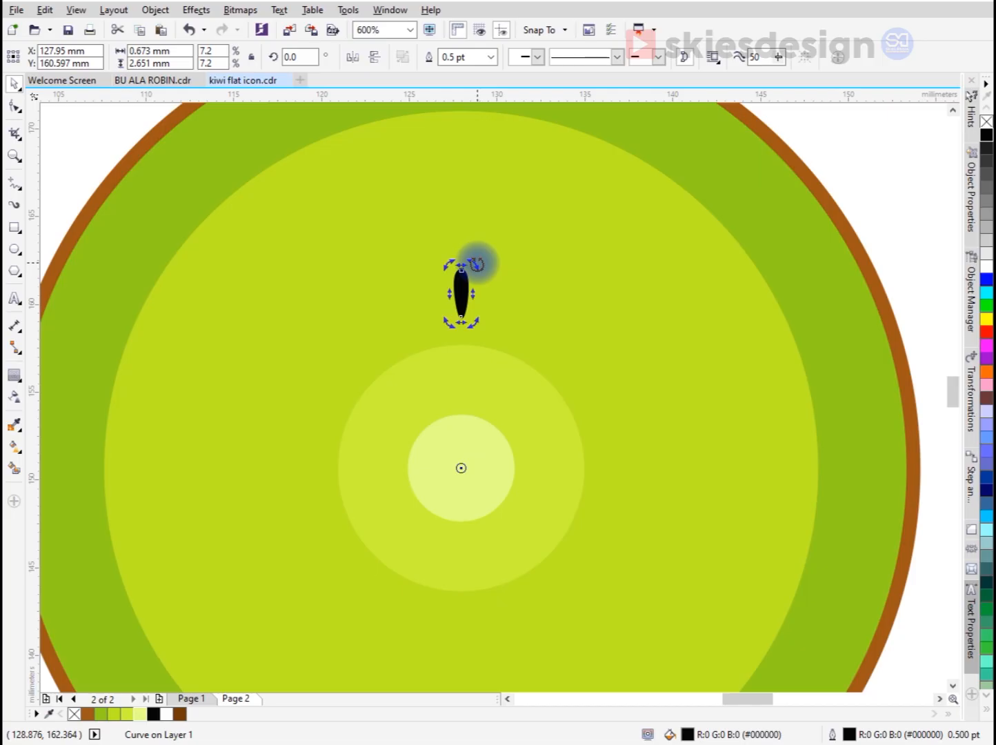
drag(478, 265, 534, 315)
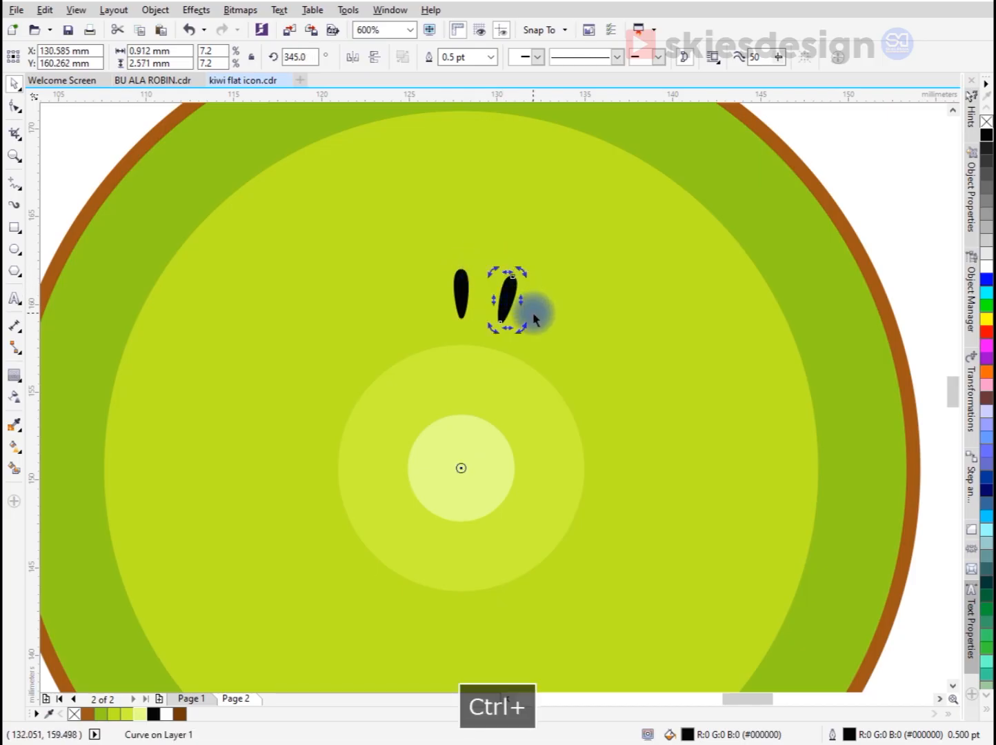
scroll(541, 316, down, 1)
key(ctrl+r)
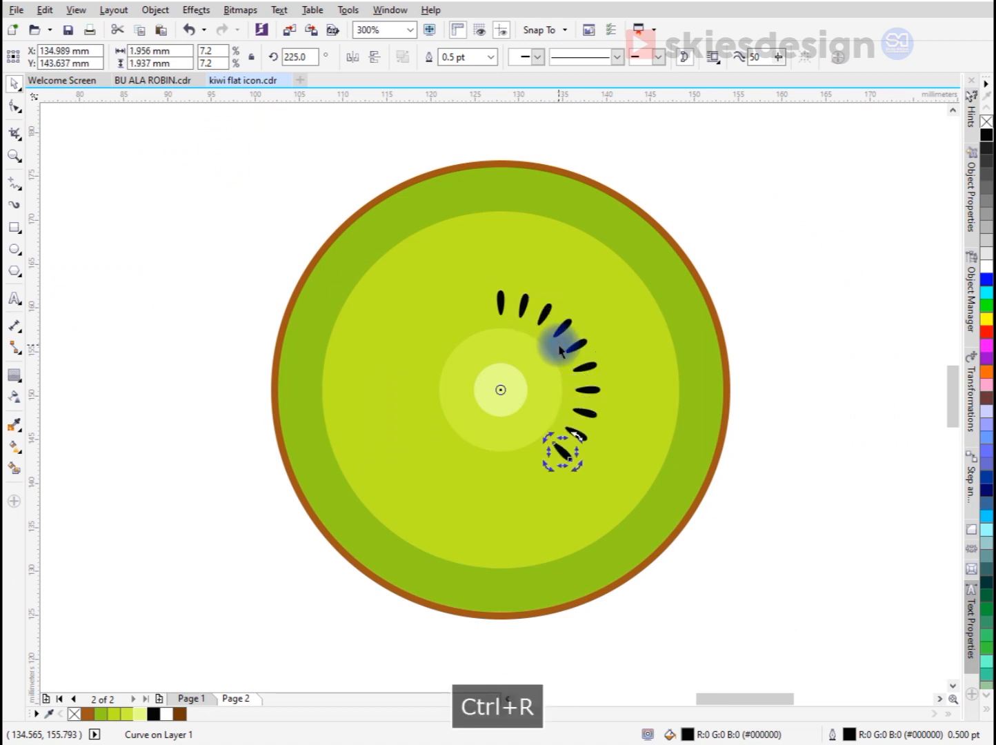
key(ctrl+r)
key(ctrl+r)
key(ctrl+r)
key(ctrl+r)
key(ctrl+r)
key(ctrl+r)
key(ctrl+r)
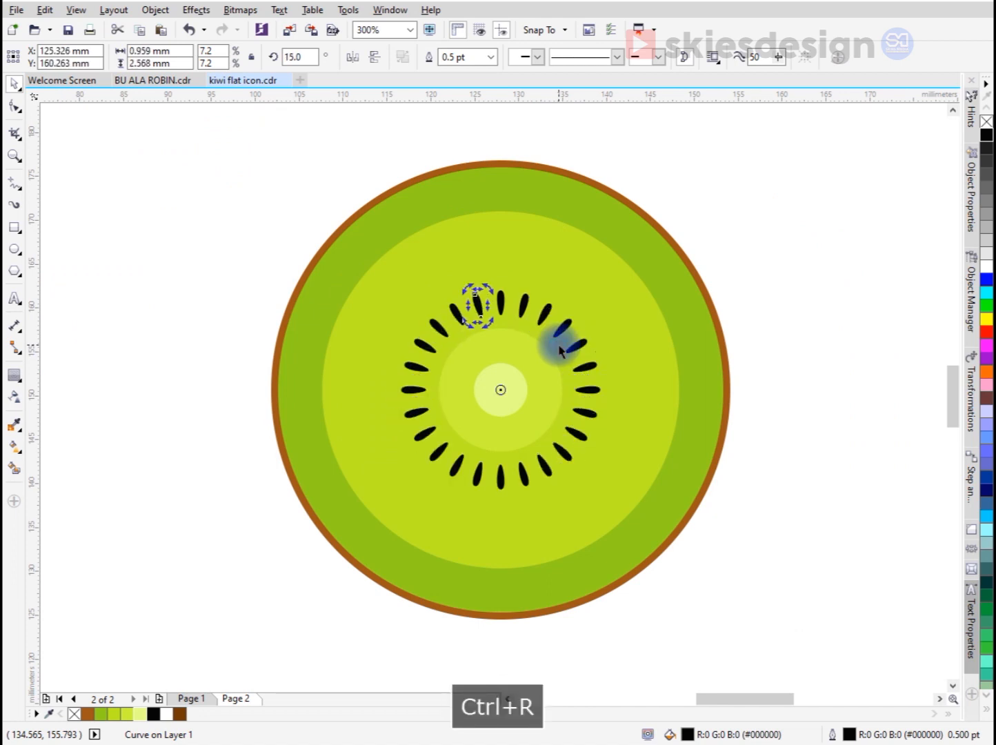
click(794, 279)
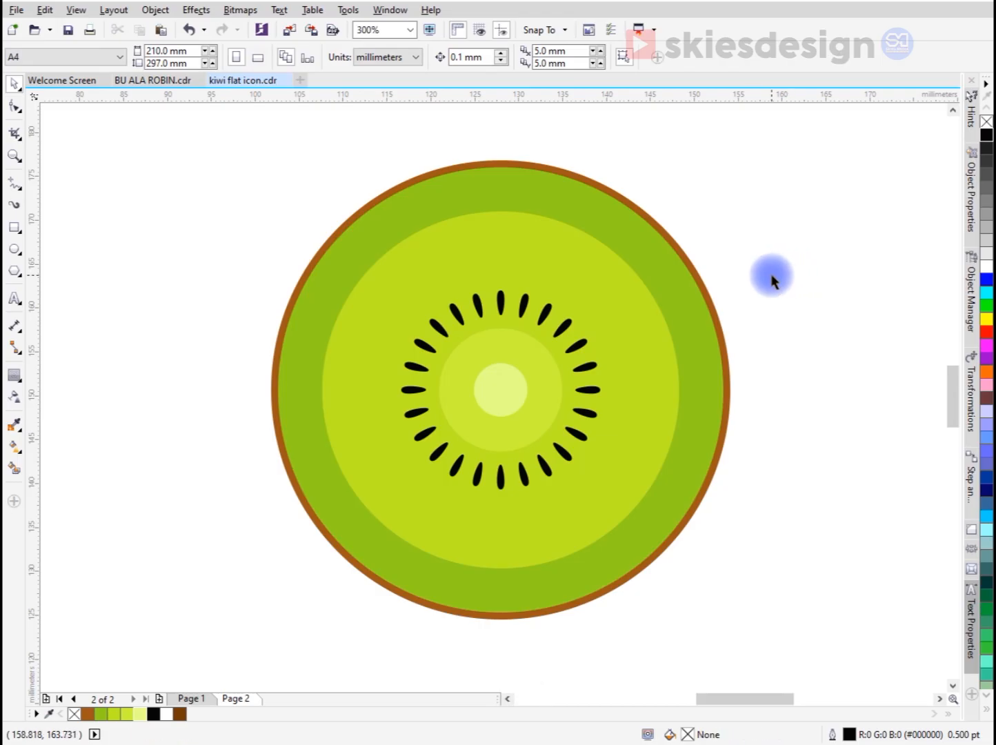
Paste a copy of the large green circle in place on top of the slice and fill it white.
click(653, 274)
right_click(651, 250)
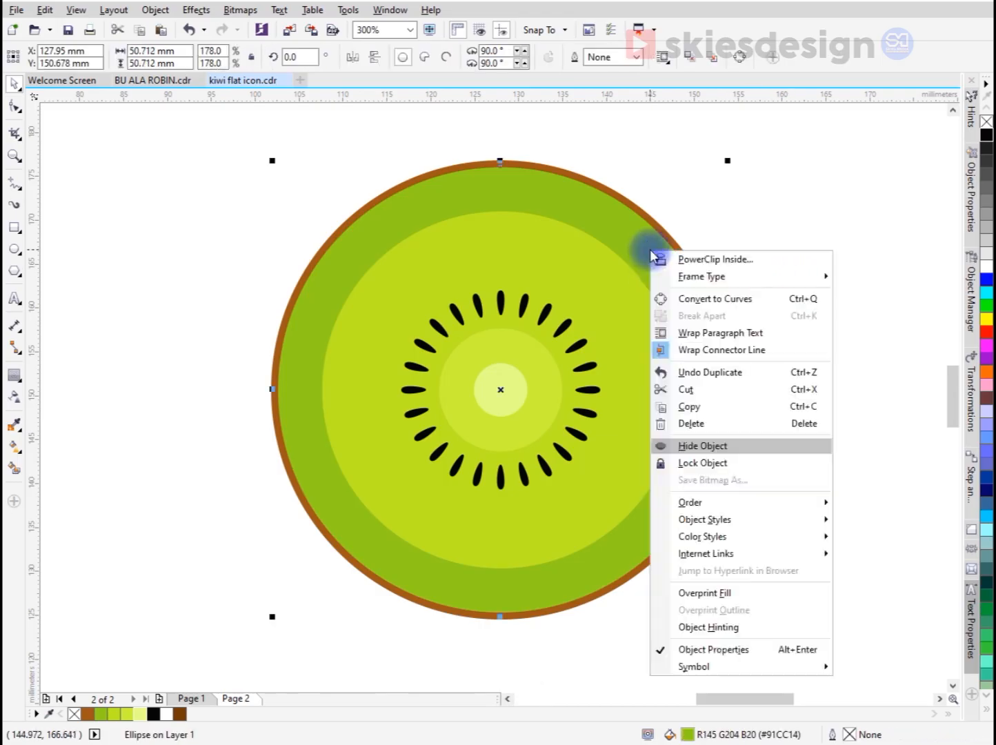
click(695, 402)
click(771, 292)
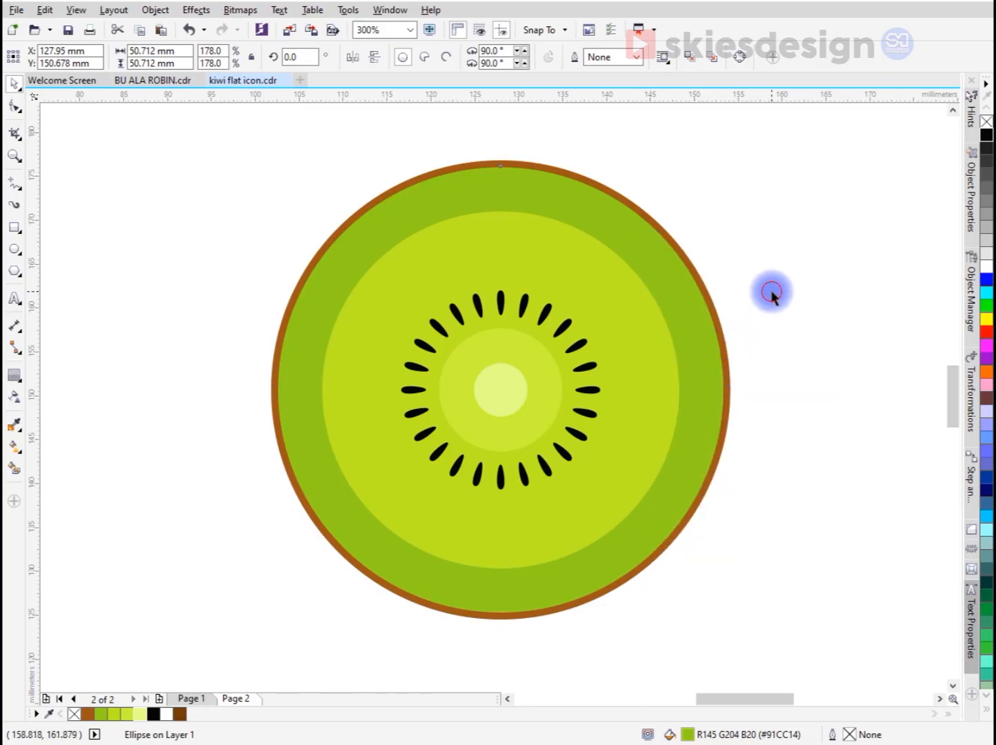
right_click(773, 297)
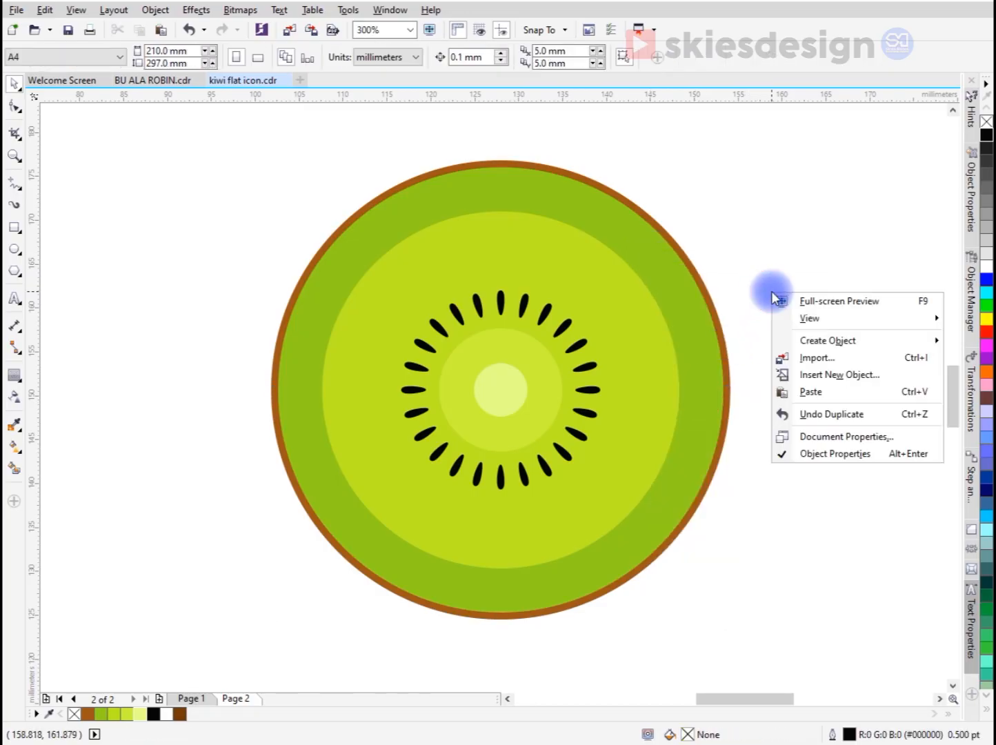
click(806, 392)
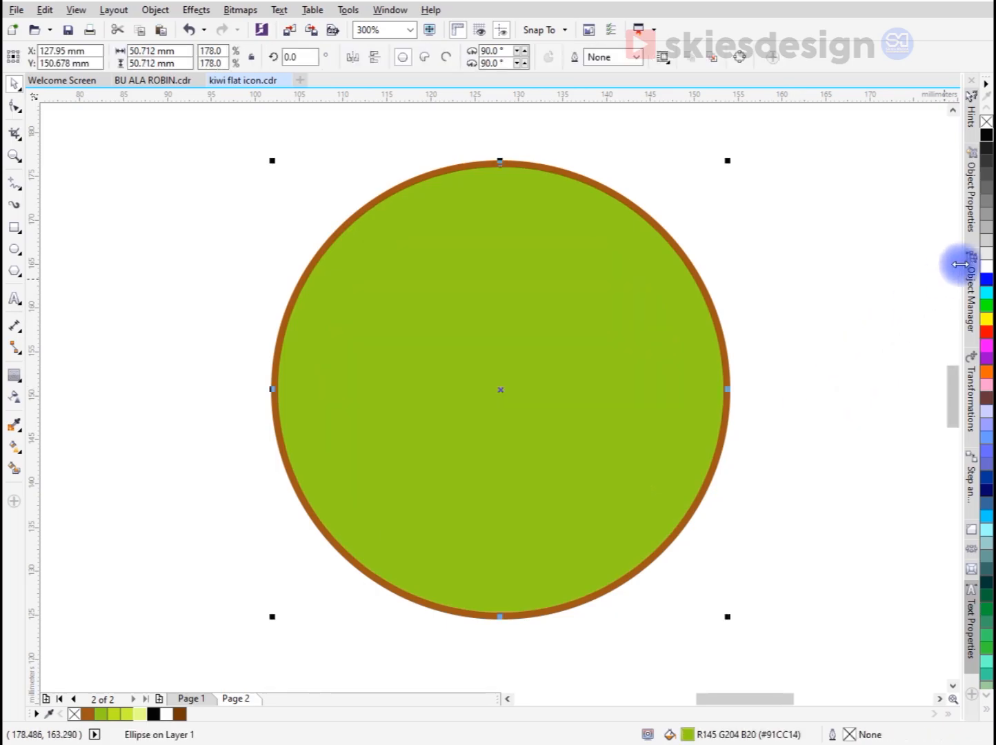
click(988, 272)
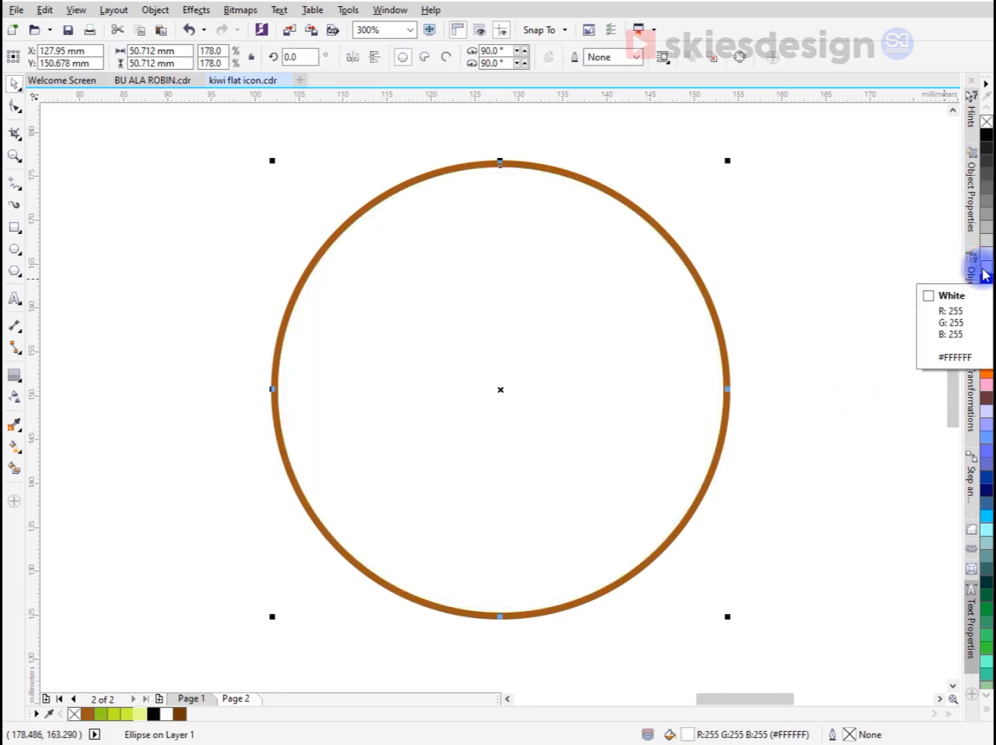
Shrink the white circle concentrically to about 48.9 mm and apply a uniform transparency of 75 to it.
drag(728, 161, 745, 172)
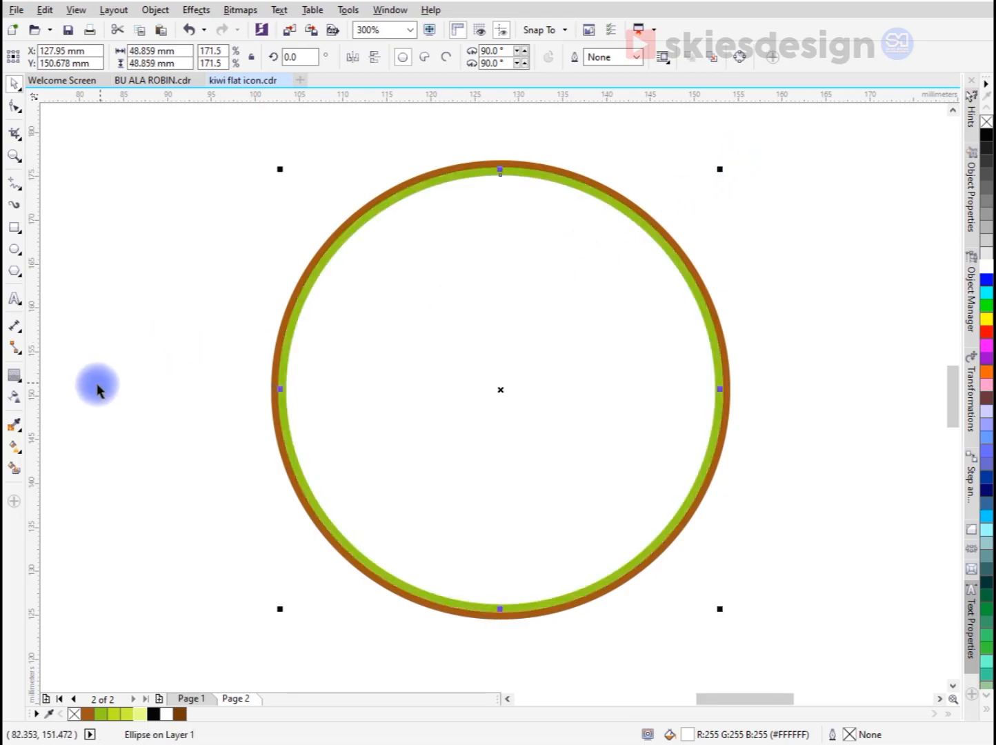
click(15, 400)
click(35, 57)
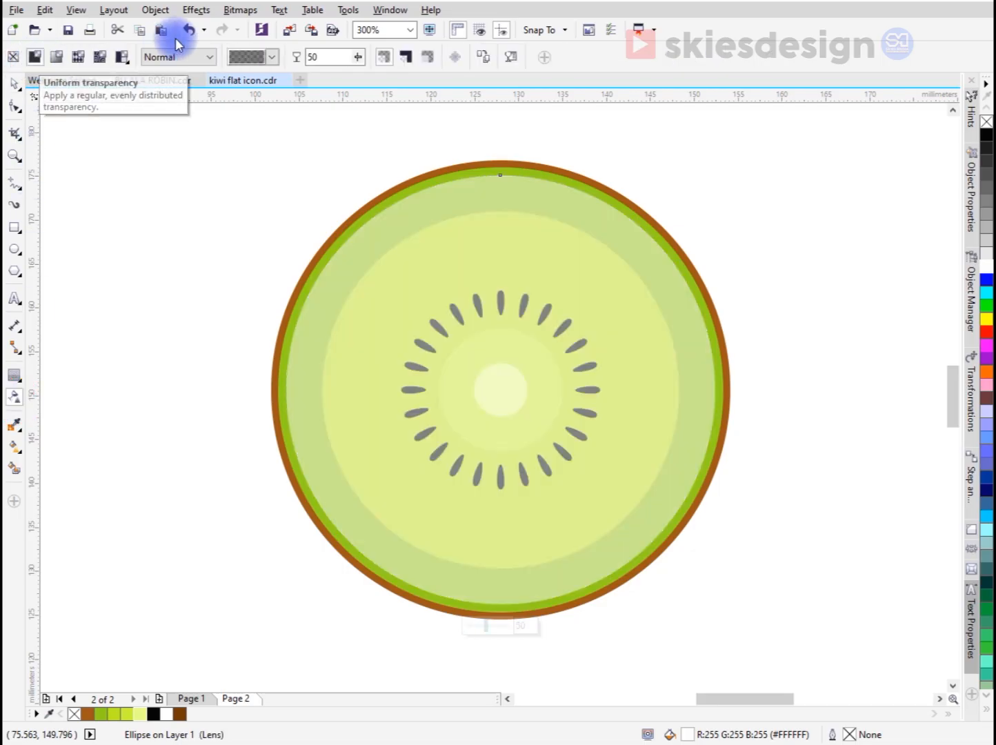
double_click(313, 57)
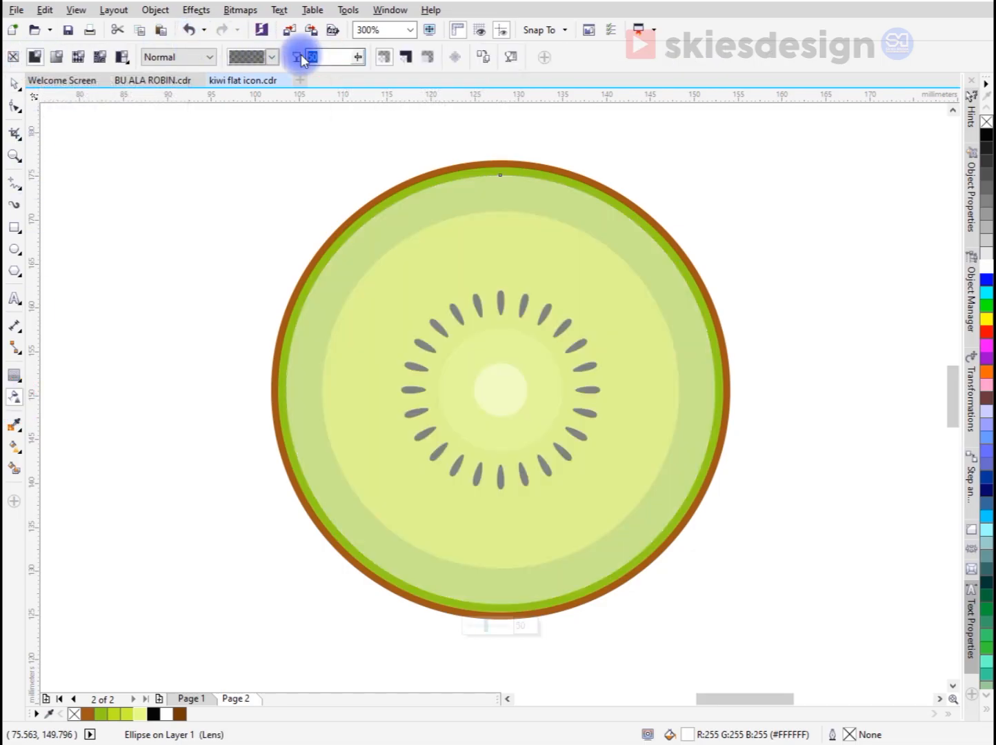
text(75)
key(Return)
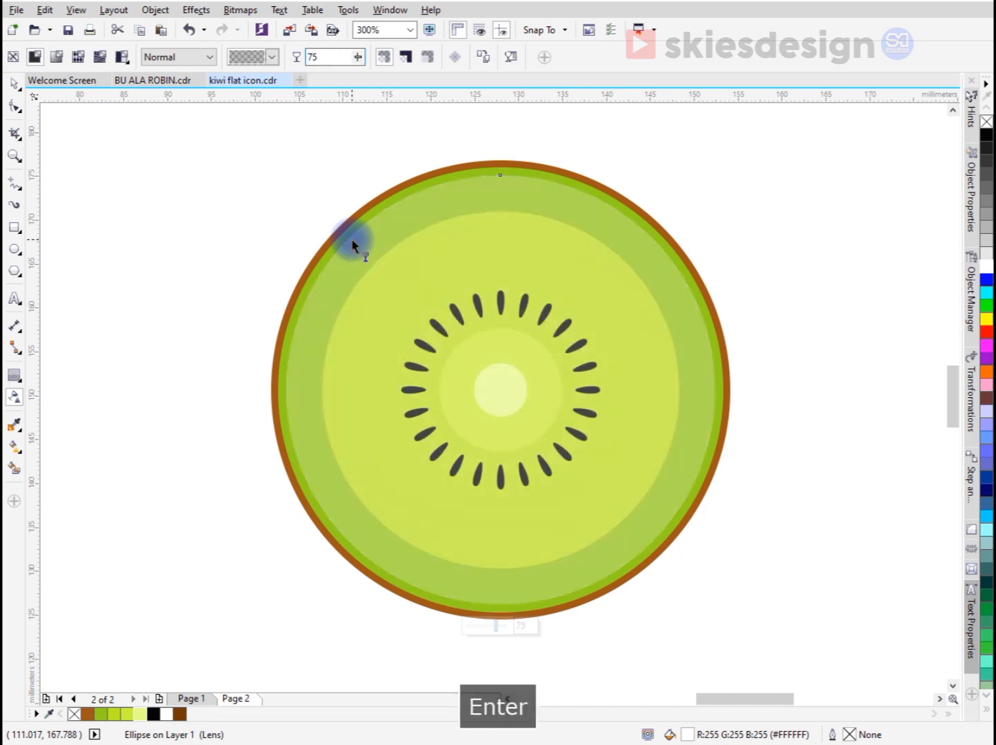
Draw a rectangle about 38.3 × 56.1 mm that covers the slice's right half from its vertical centre line outward.
click(15, 228)
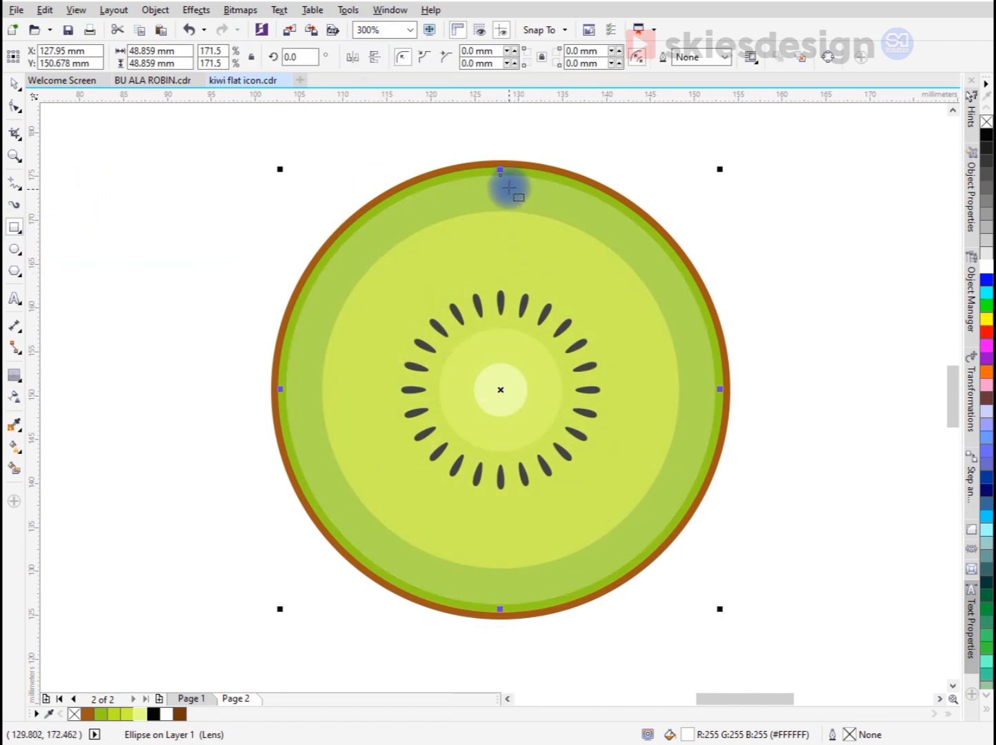
drag(501, 174, 837, 642)
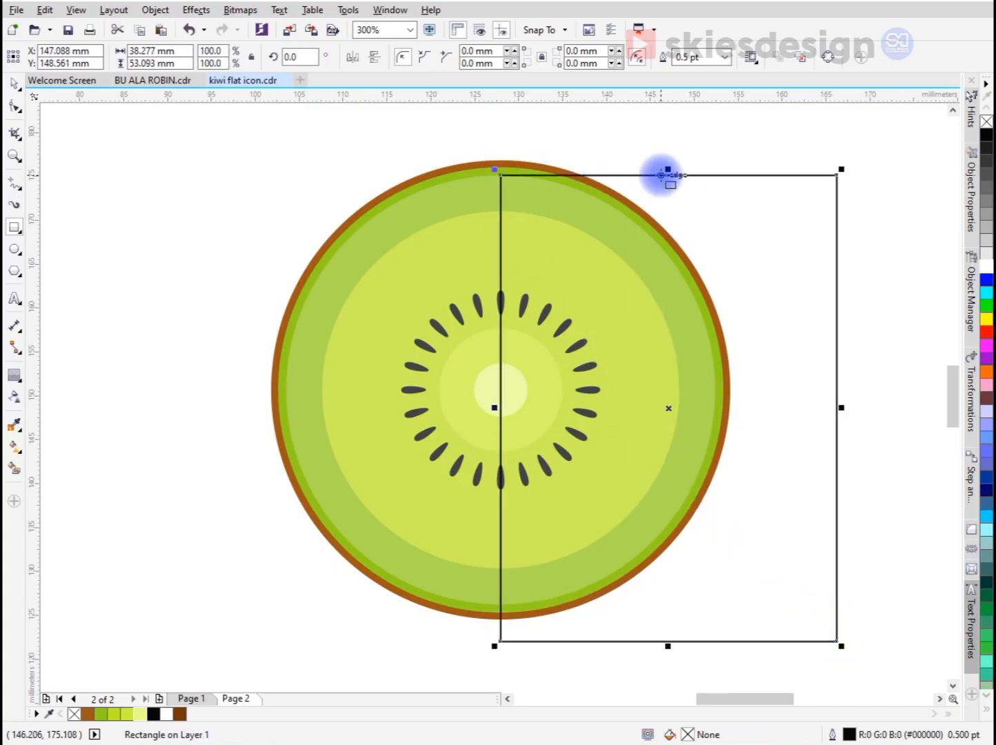
drag(668, 169, 659, 141)
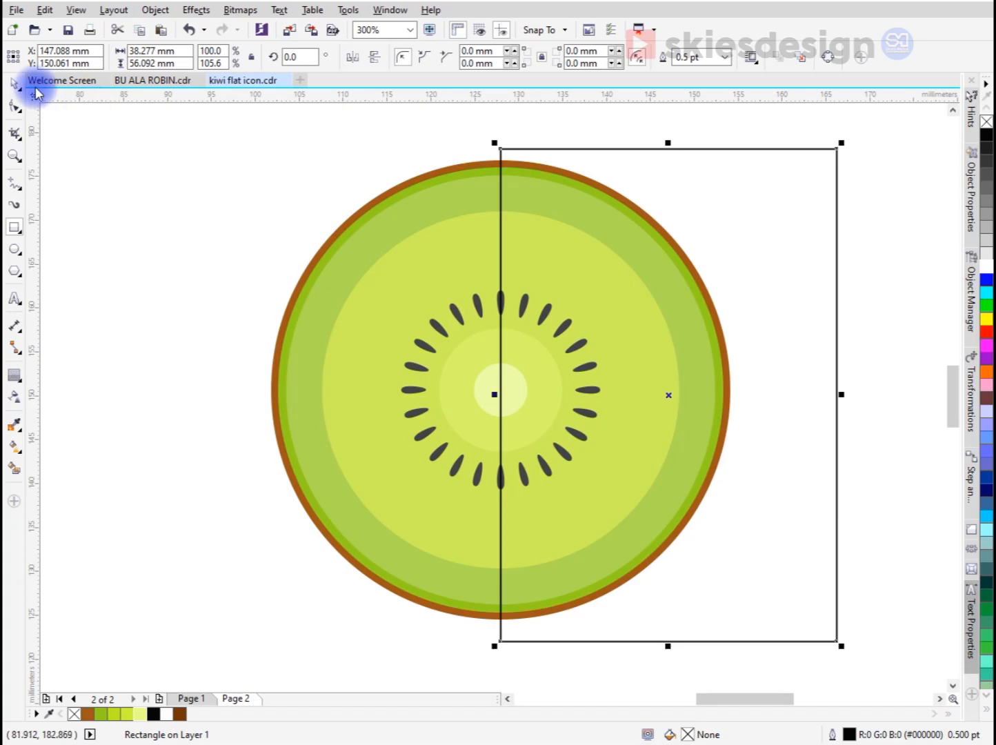
Subtract the rectangle from the transparent white circle with Back minus front, leaving a highlight on the slice's left half.
click(13, 86)
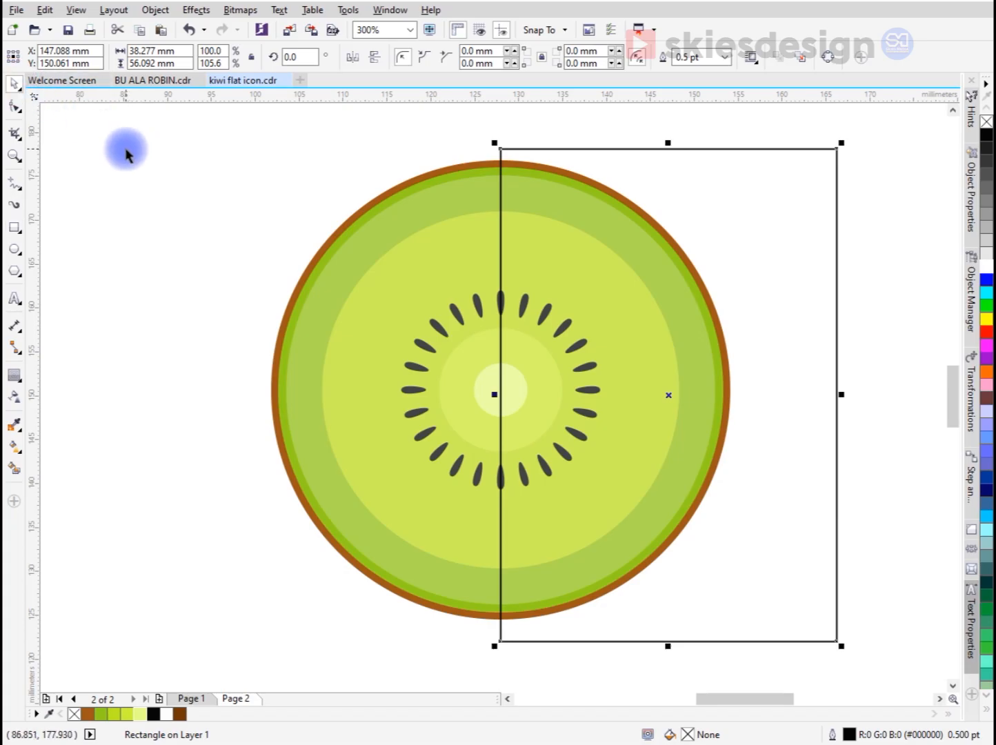
shift+click(378, 237)
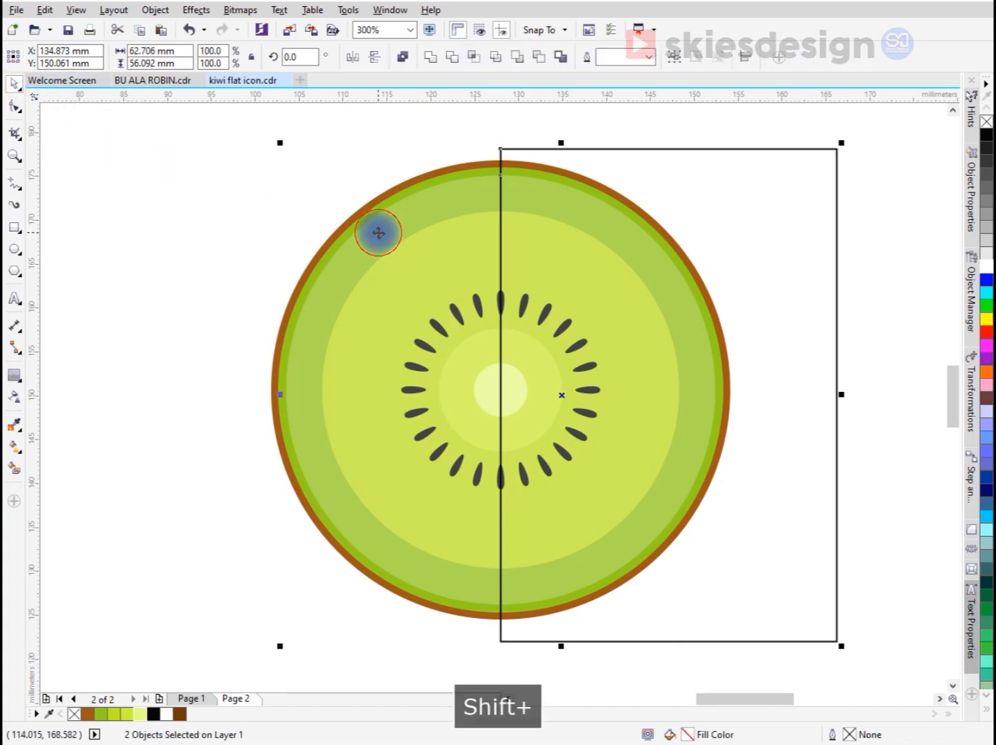
click(541, 60)
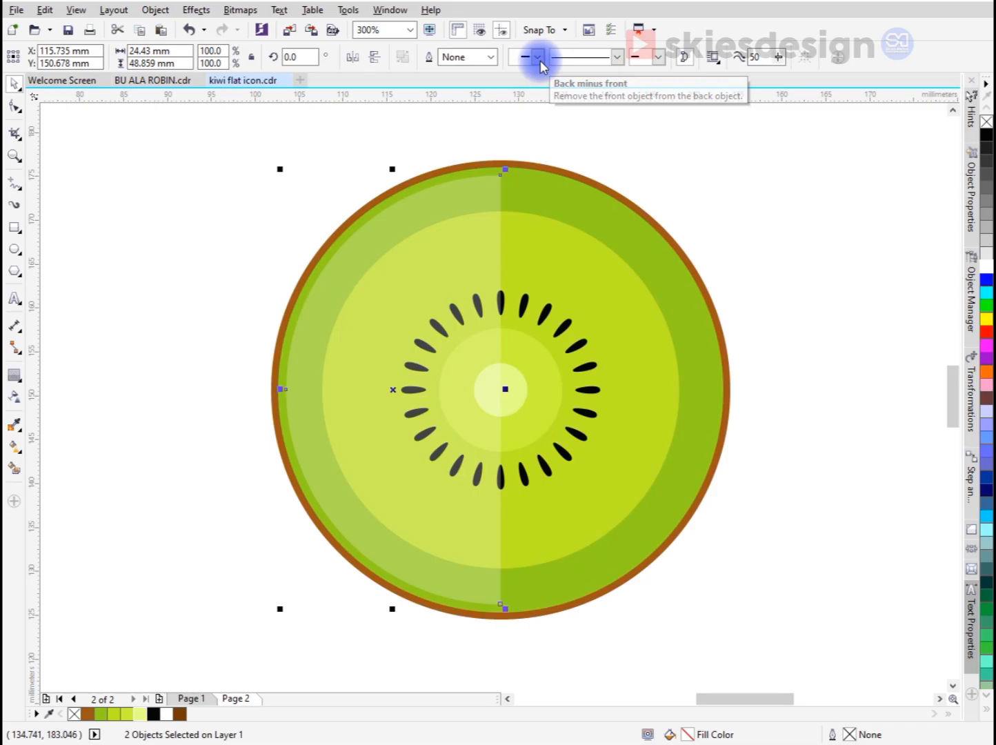
click(545, 140)
Scale the whole kiwi slice down to about 40.9 mm and move it left to free space beside it.
drag(796, 128, 207, 641)
drag(735, 154, 785, 205)
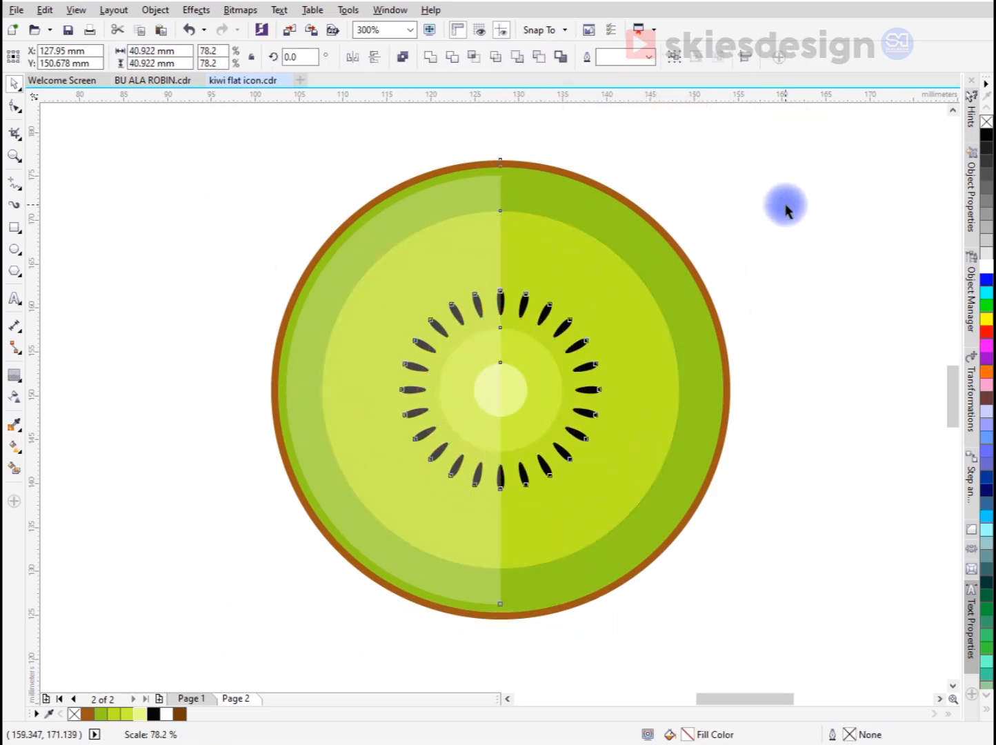
drag(623, 337, 451, 366)
click(578, 368)
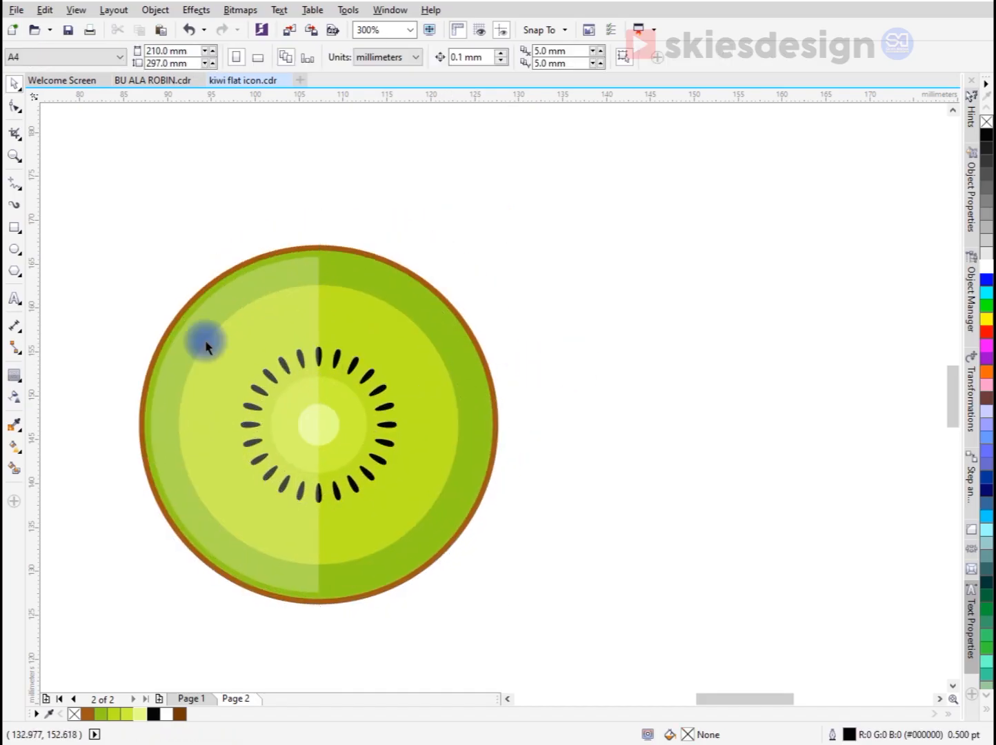
Draw an upright ellipse about 29.7 × 44.5 mm to the right of the slice and move it slightly up and left.
click(15, 250)
drag(578, 225, 837, 617)
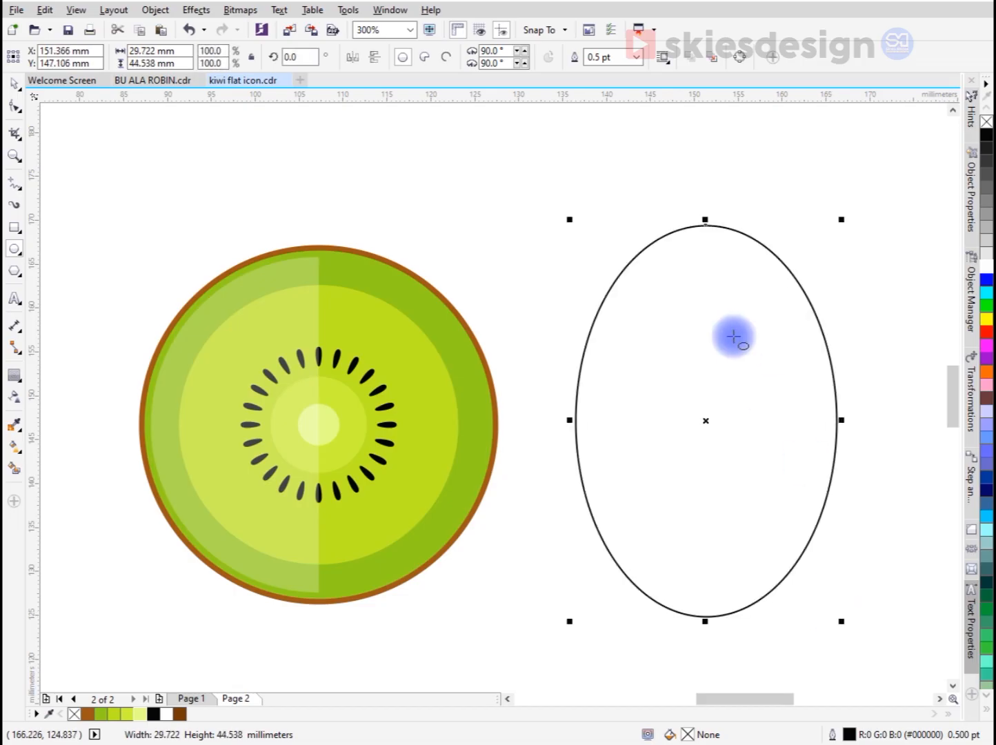
key(space)
drag(736, 324, 705, 282)
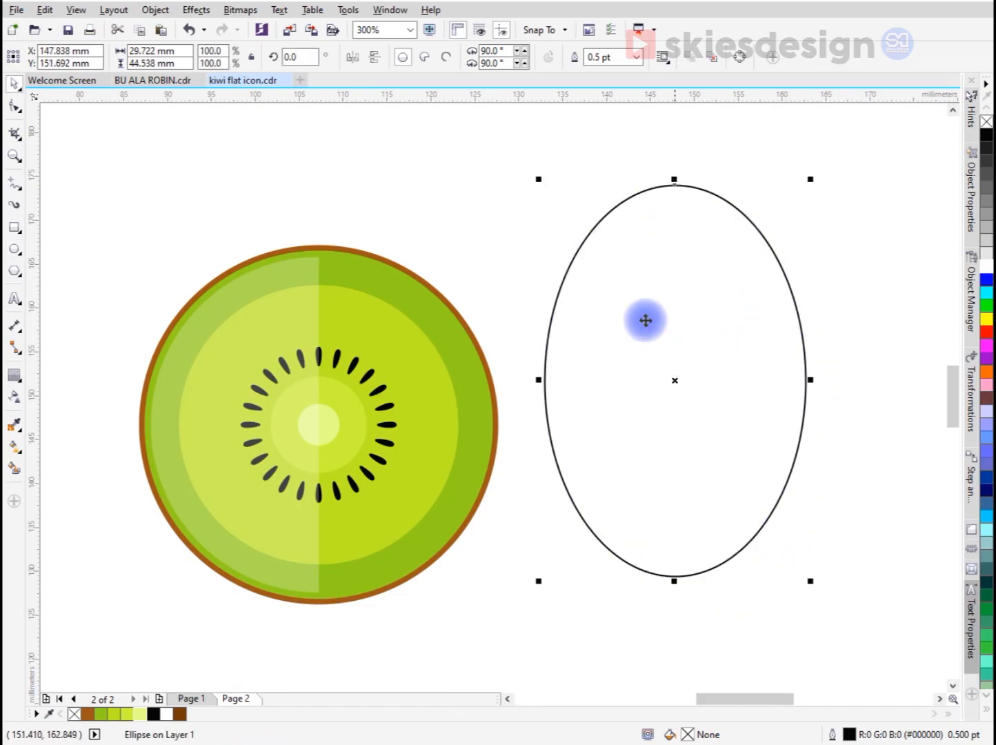
Apply a linear fountain fill along the ellipse and colour its upper end brown #9C5411, sampled from the slice's rim.
click(15, 450)
drag(740, 548, 603, 217)
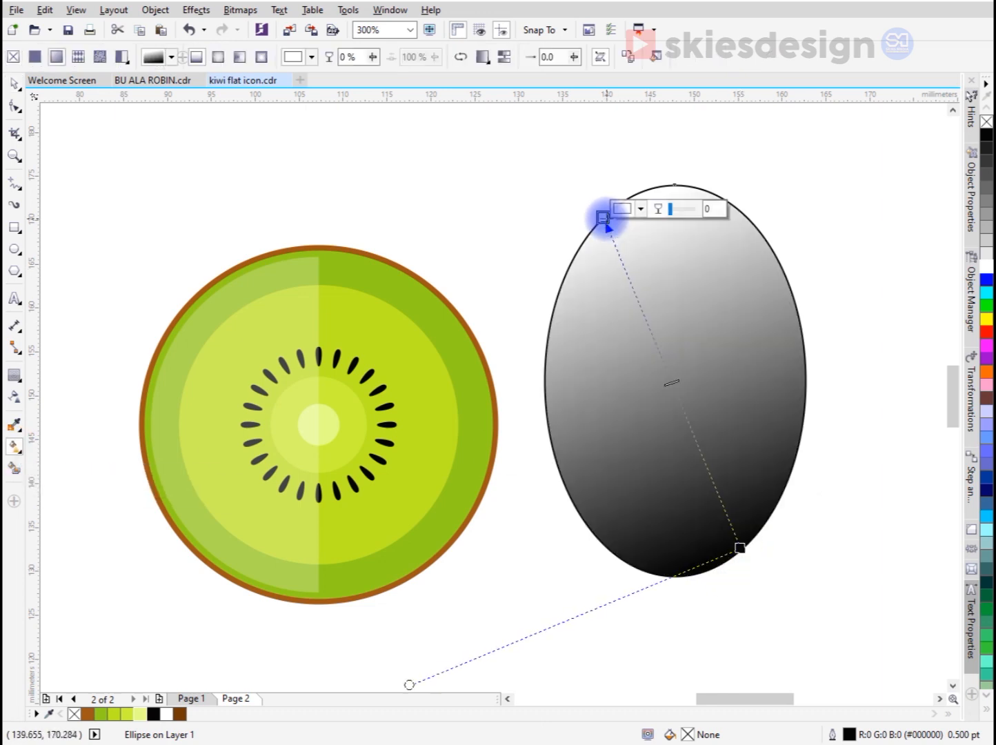
click(641, 209)
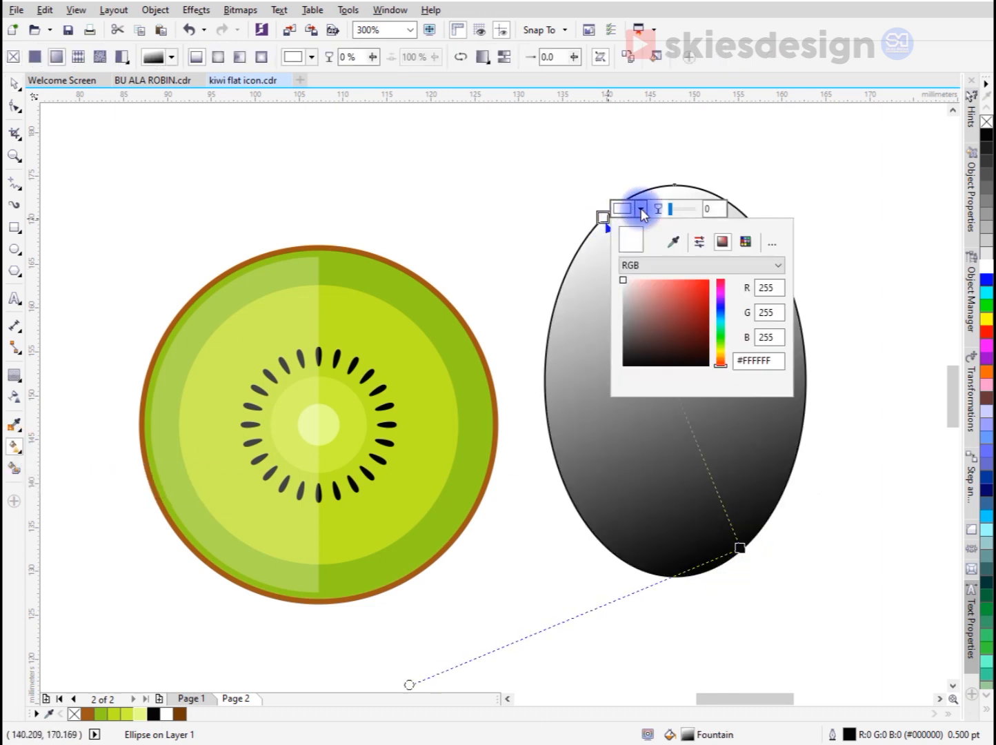
click(675, 242)
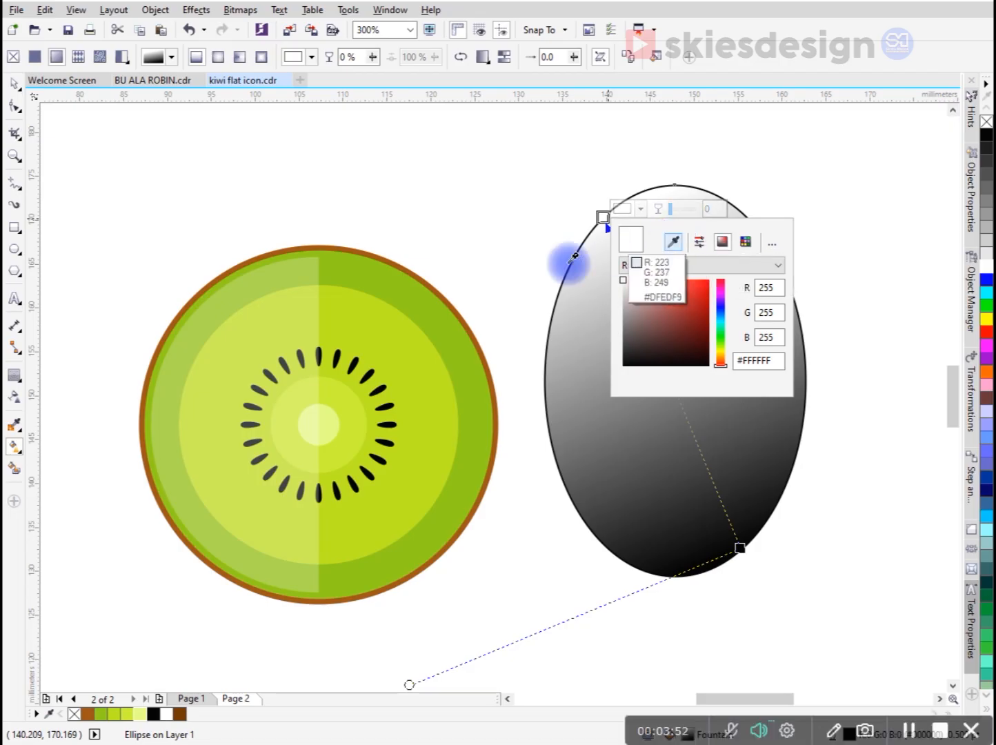
click(445, 292)
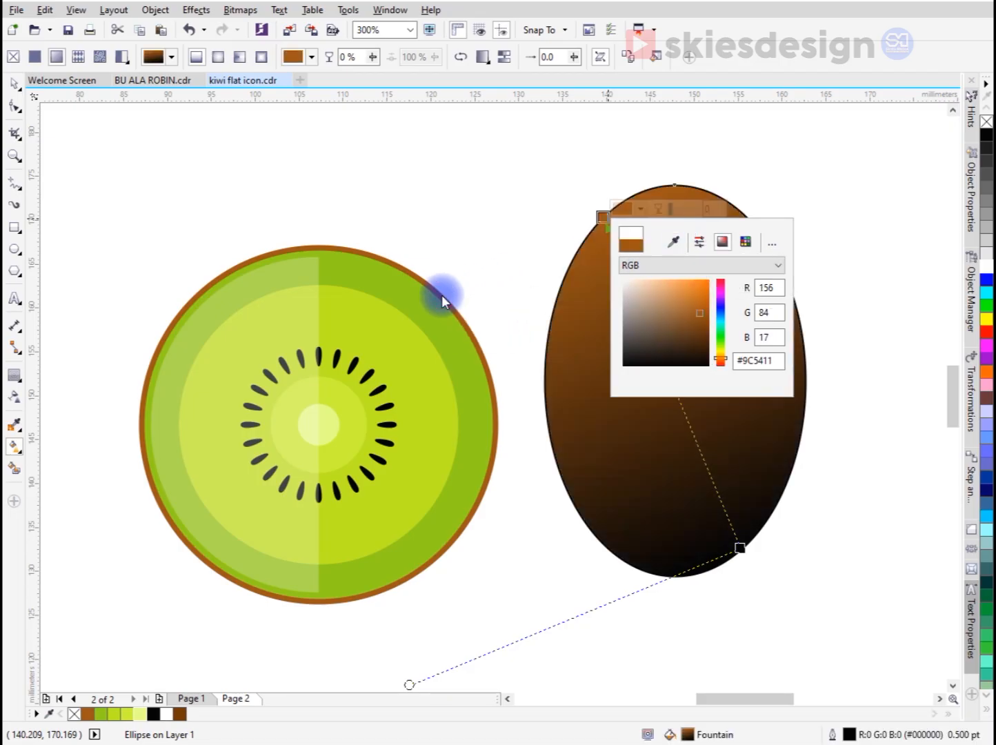
Colour the lower end of the ellipse's fountain fill a darker shade of the brown sampled from the kiwi.
click(741, 546)
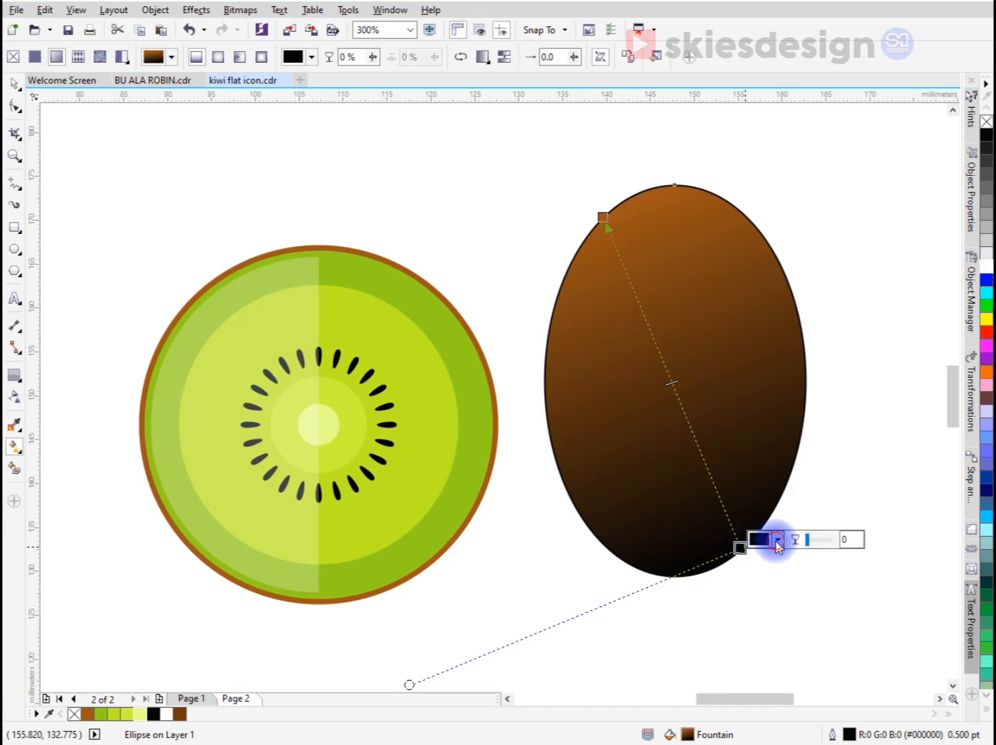
click(778, 543)
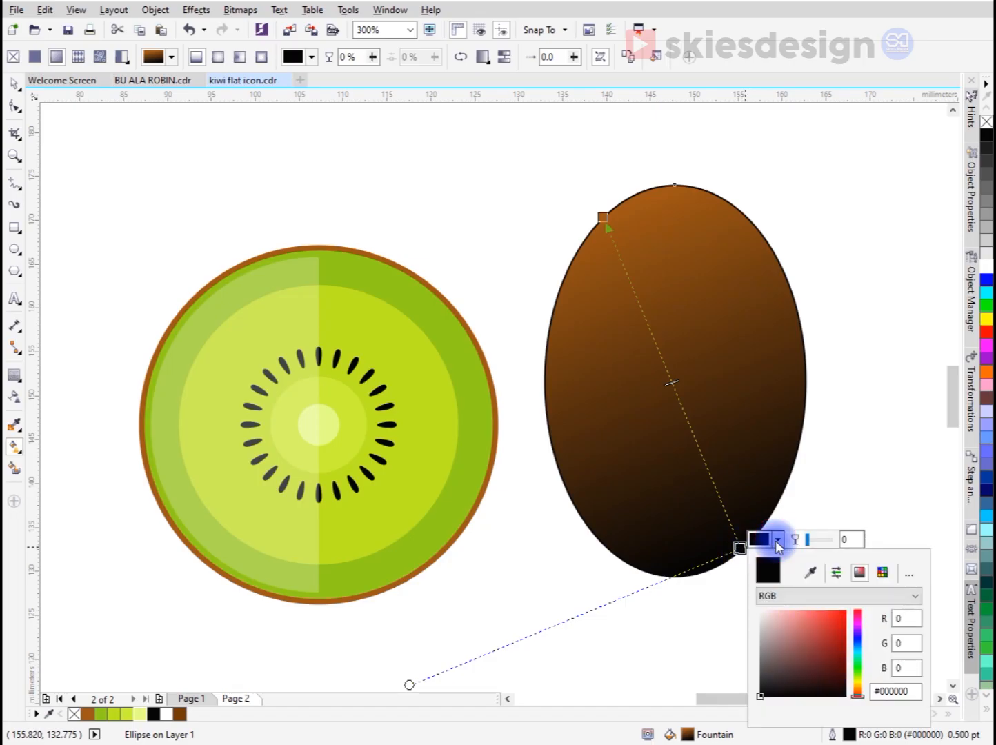
click(811, 577)
click(639, 199)
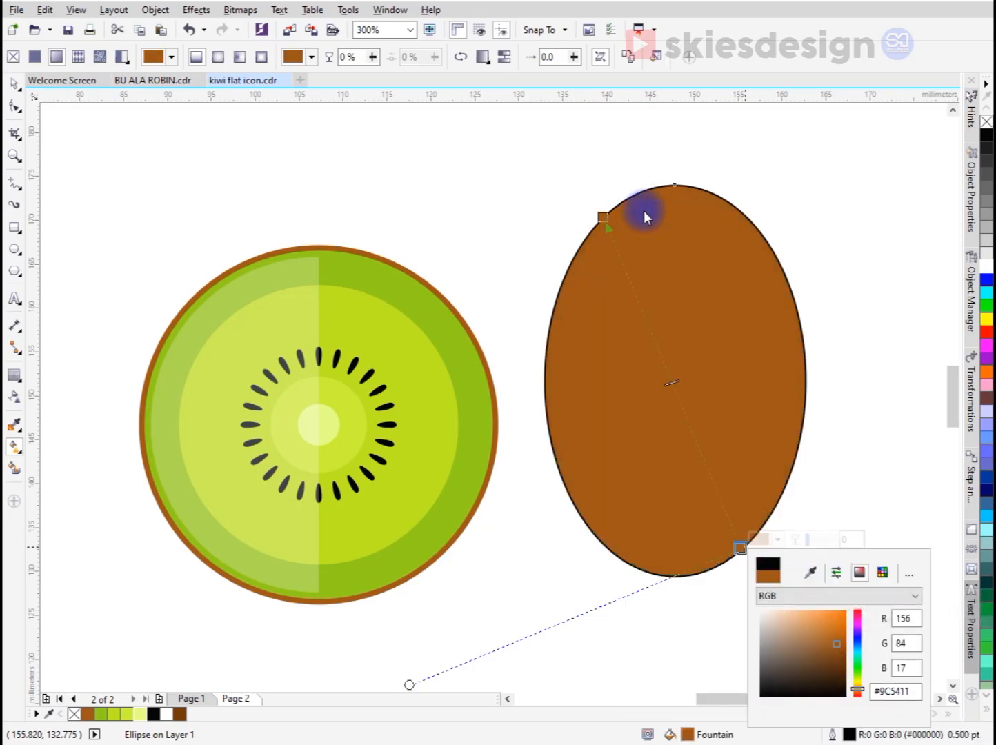
drag(847, 661, 848, 664)
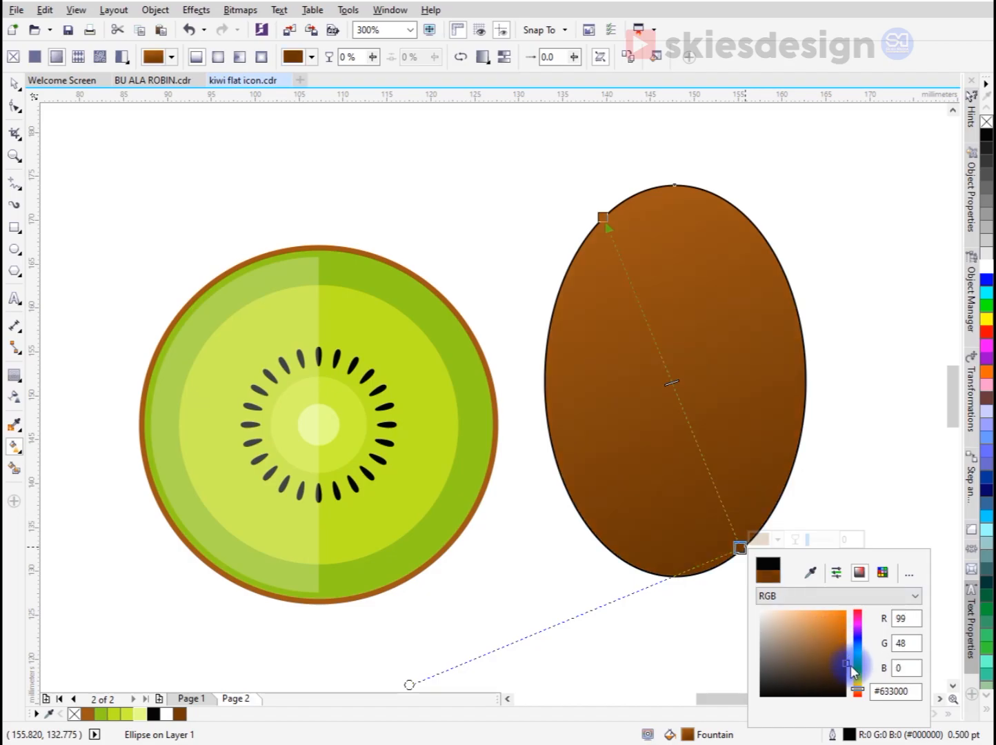
click(845, 667)
click(834, 506)
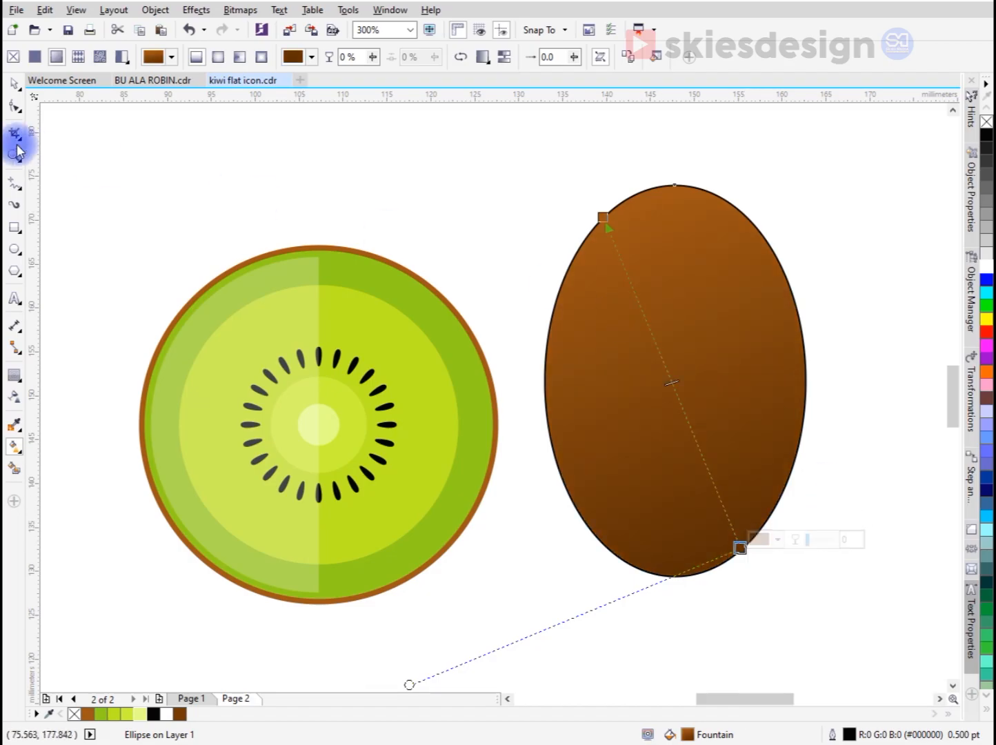
Paste a copy of the brown ellipse in place and fill the copy white.
click(15, 84)
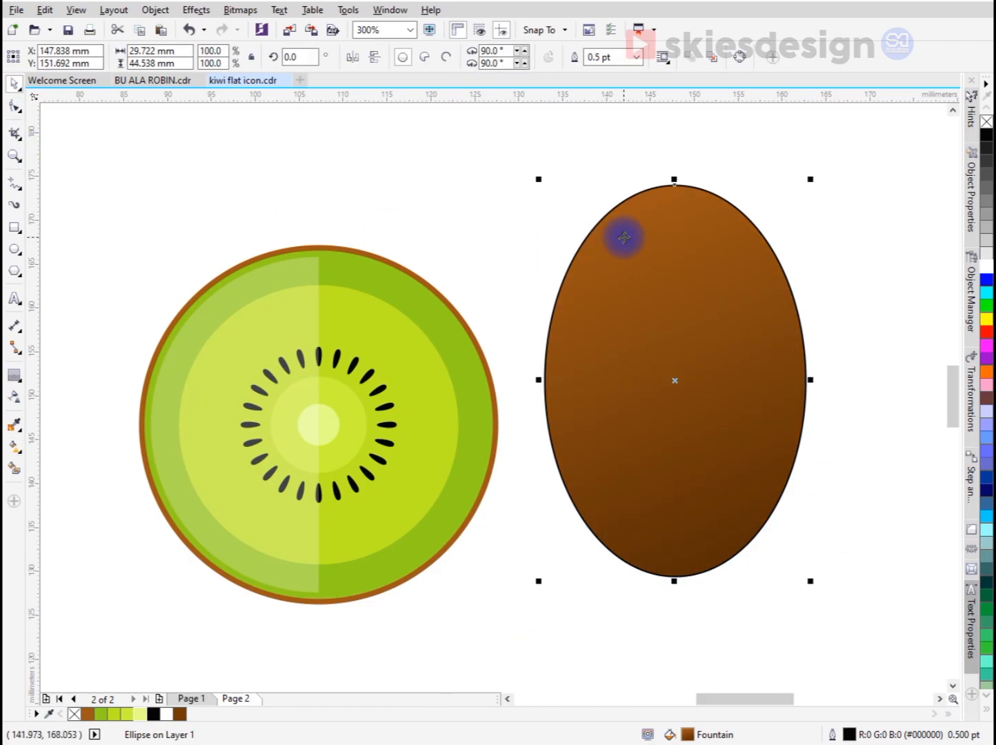
right_click(624, 238)
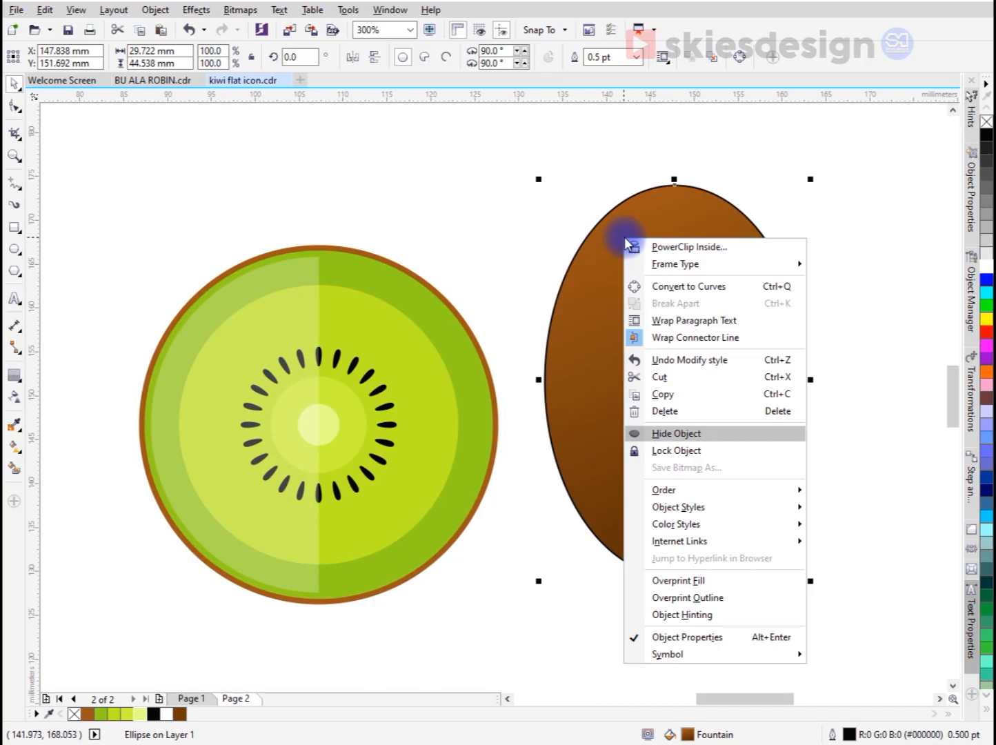
click(688, 392)
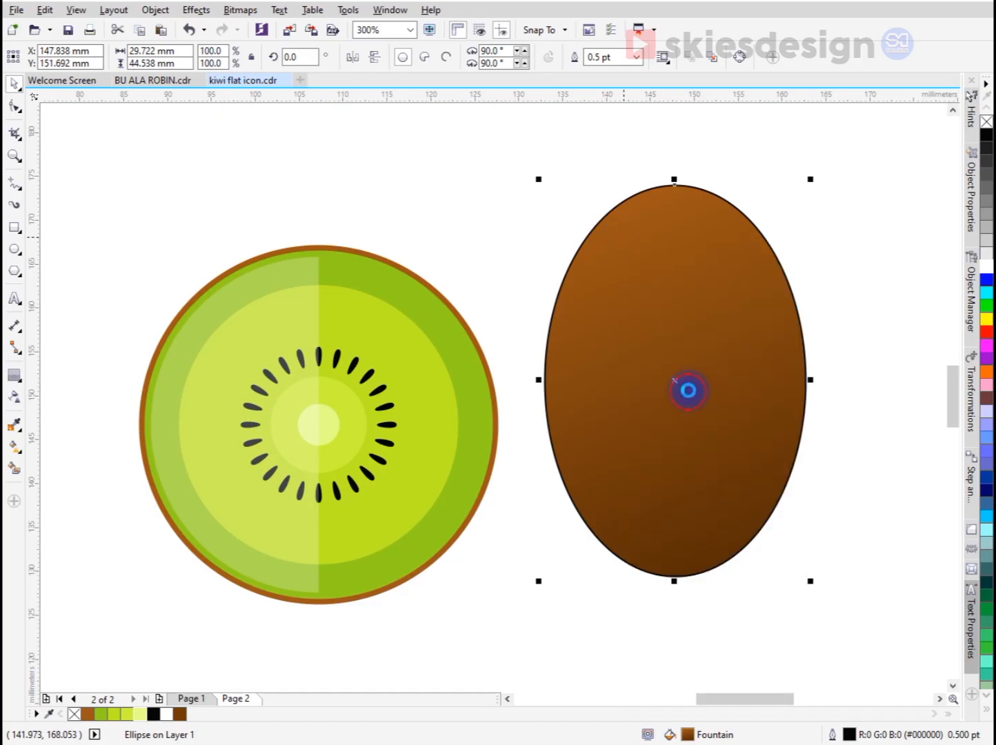
click(845, 257)
right_click(837, 244)
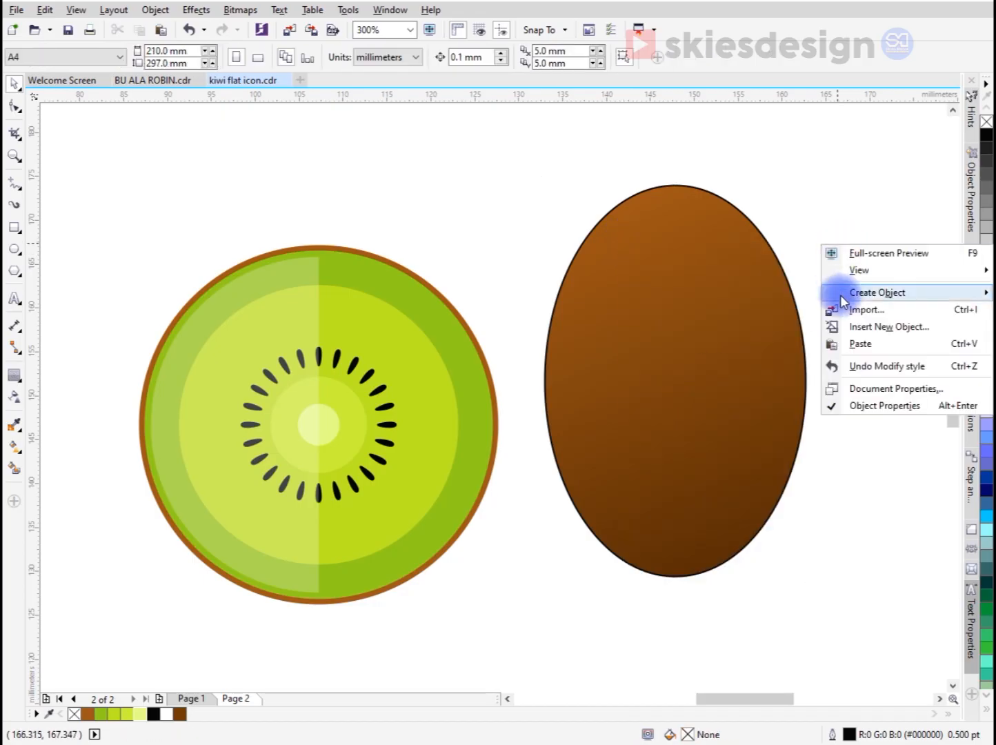
click(865, 338)
click(987, 271)
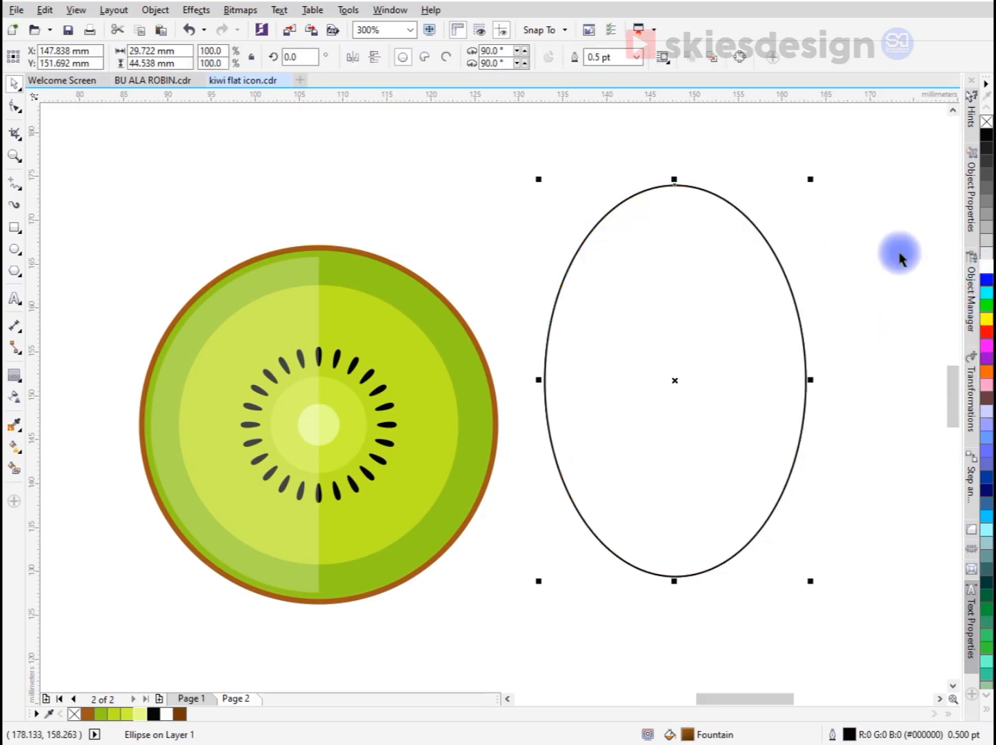
Shrink the white ellipse about its centre to about 27.5 × 41.2 mm and remove the outlines of both ellipses.
drag(813, 181, 828, 201)
drag(854, 157, 522, 615)
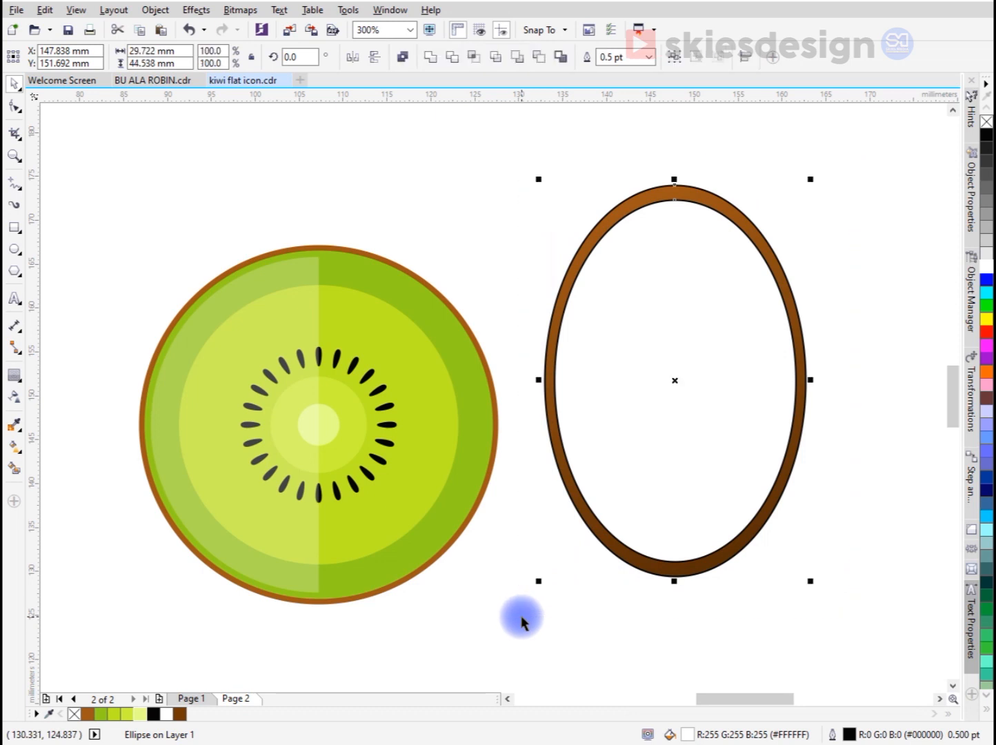
right_click(987, 125)
click(855, 205)
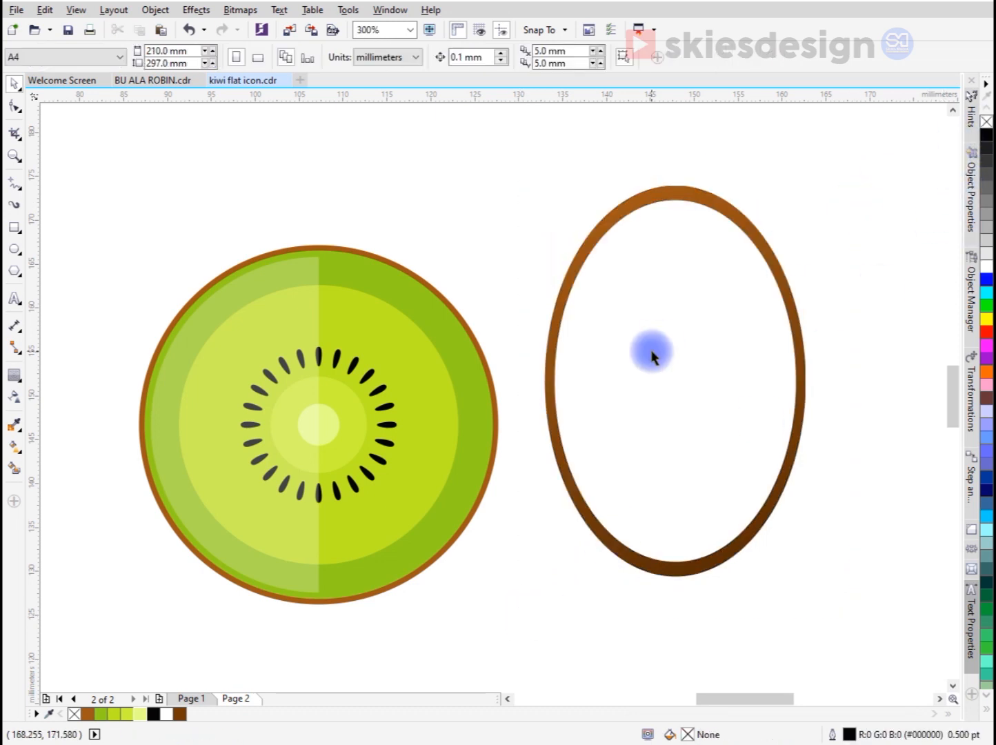
Apply a linear fountain transparency to the white ellipse, making a soft highlight at its upper left that fades towards its lower right.
click(652, 352)
click(13, 399)
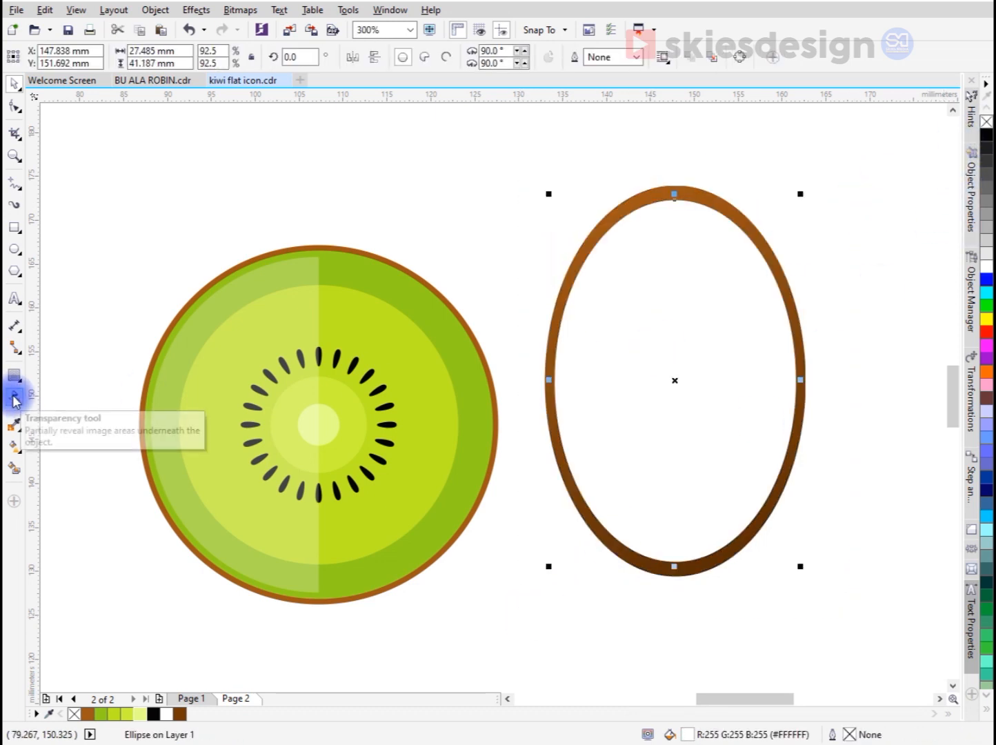
click(35, 57)
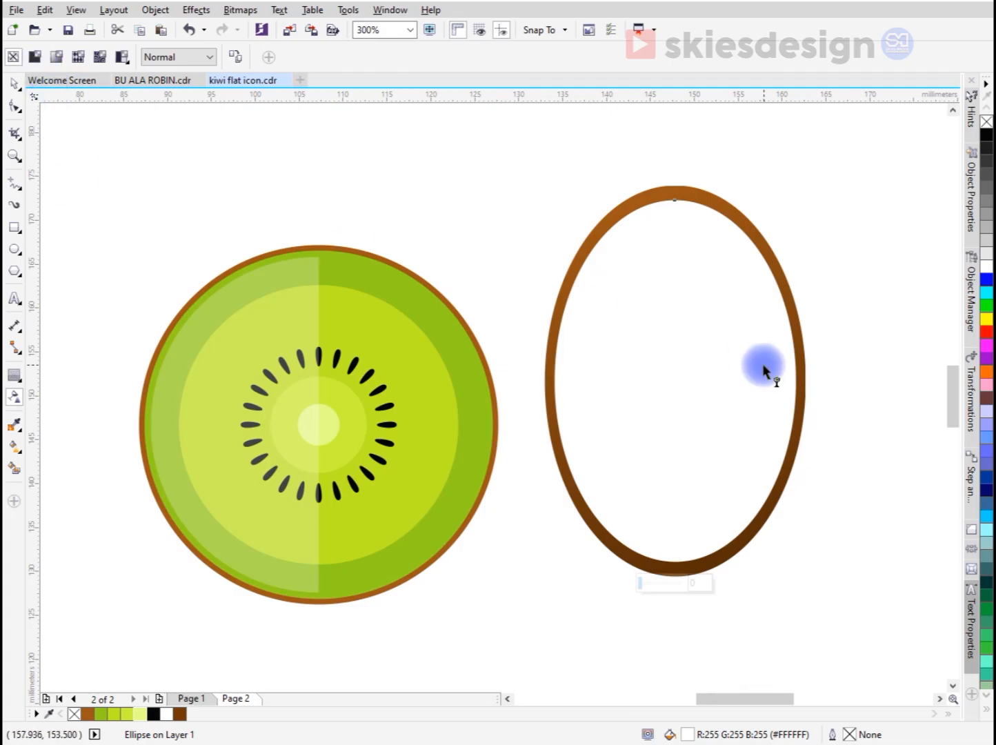
drag(651, 319, 529, 138)
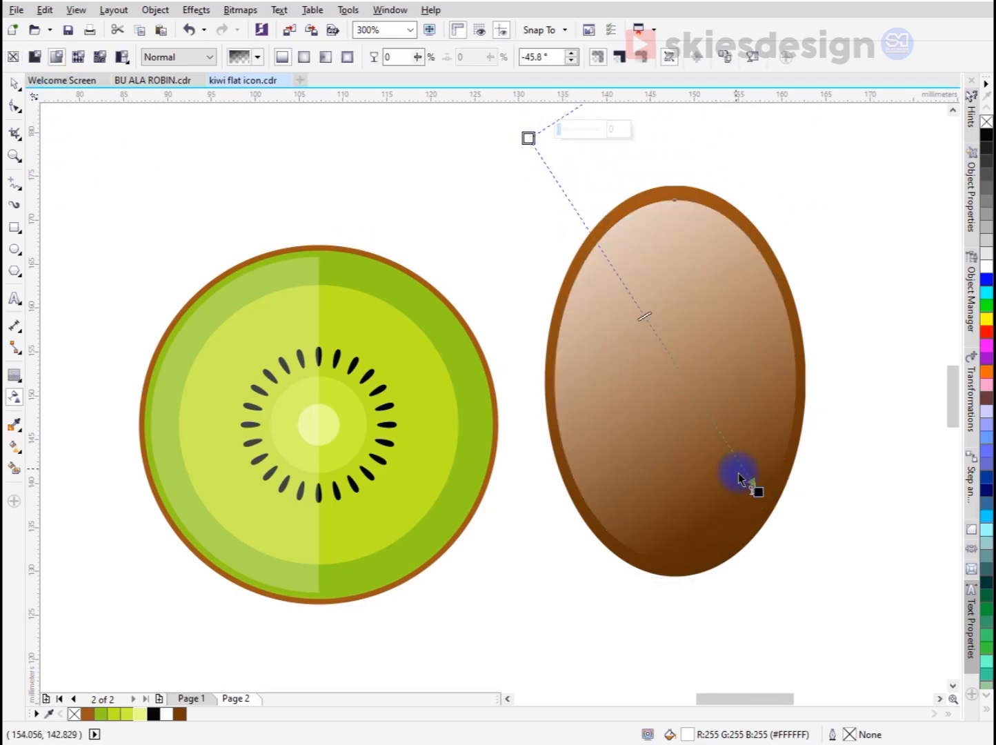
drag(758, 491, 702, 436)
scroll(703, 437, down, 1)
drag(615, 288, 527, 162)
scroll(760, 440, up, 1)
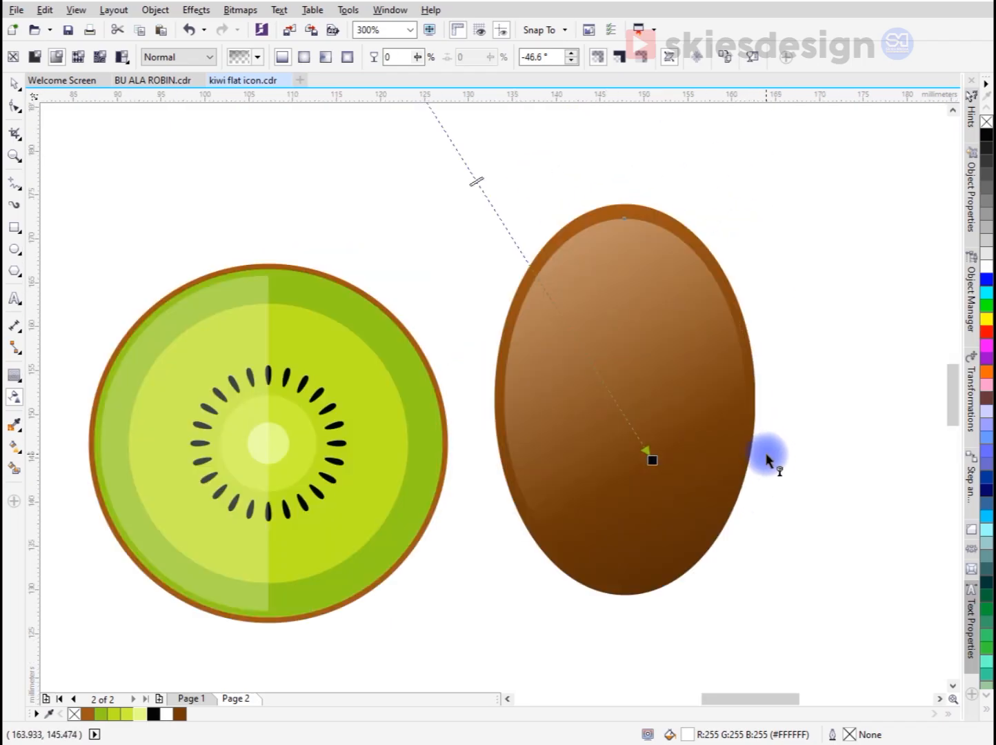
Draw a rectangle about 7.7 × 6.8 mm over the ellipse's upper end and round its corners to about 0.8 mm.
click(14, 228)
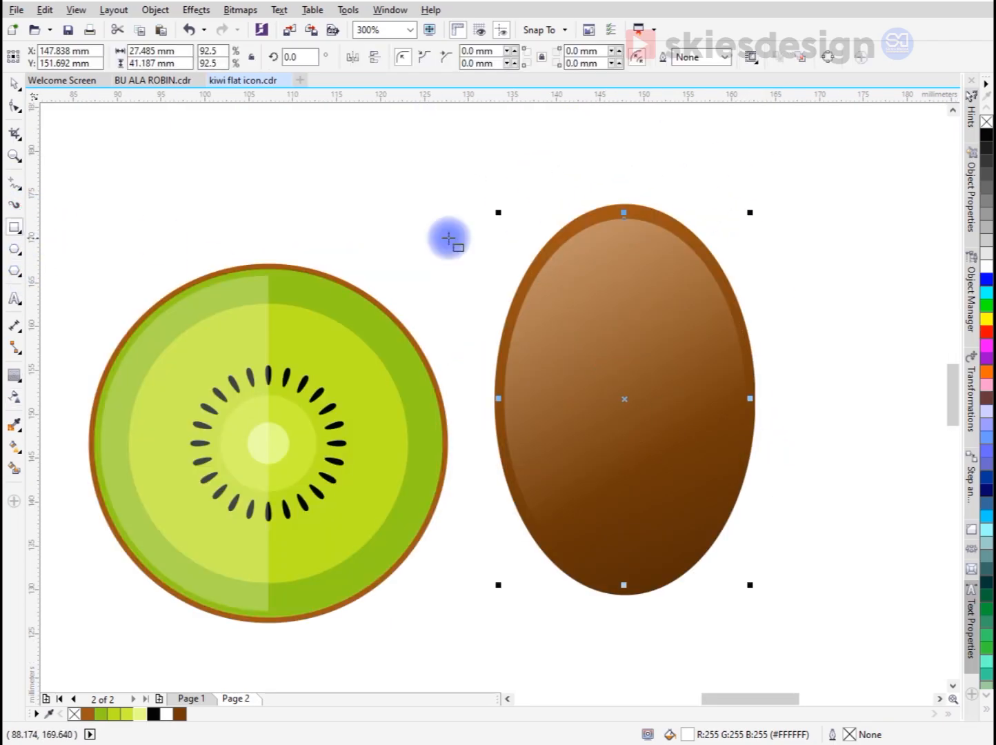
drag(576, 179, 644, 243)
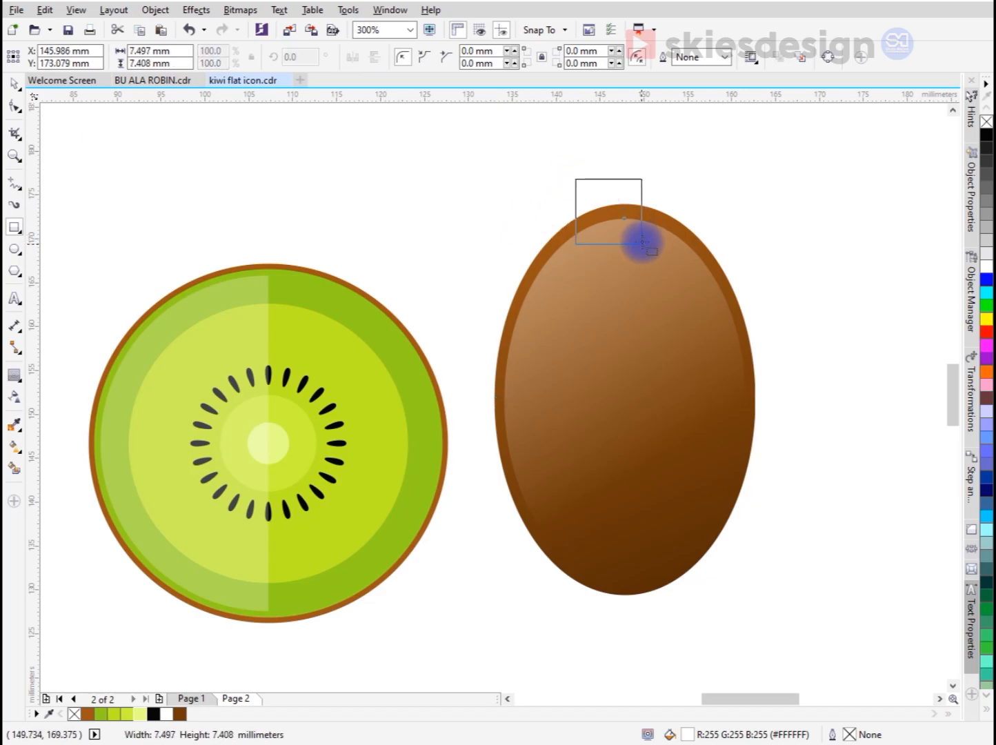
click(14, 105)
click(577, 179)
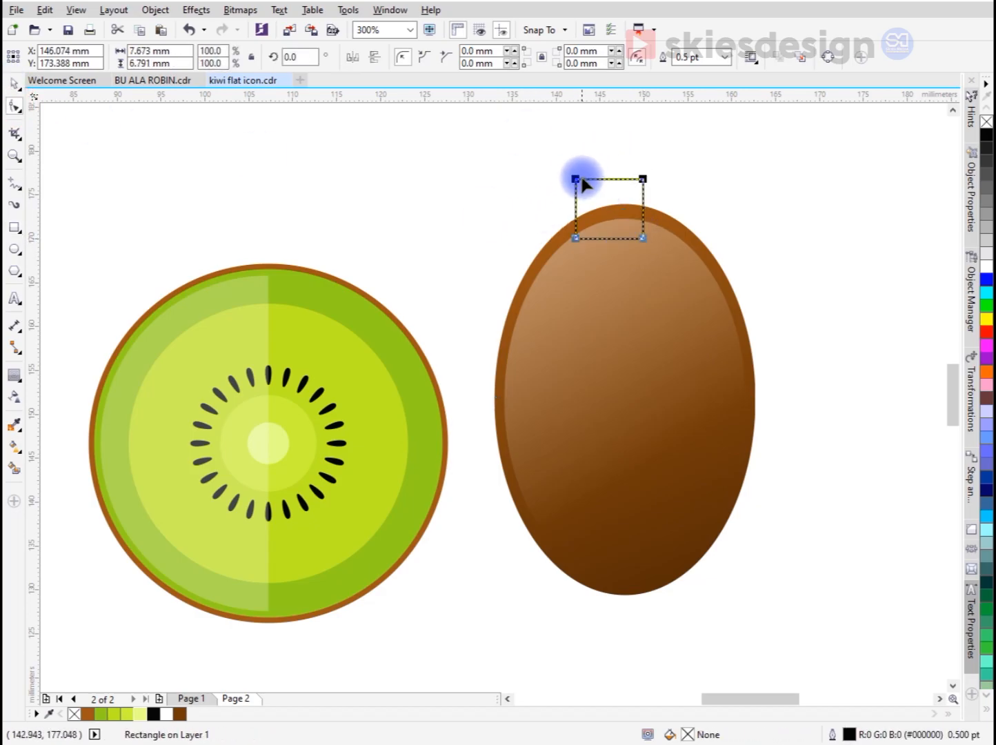
drag(577, 180, 583, 183)
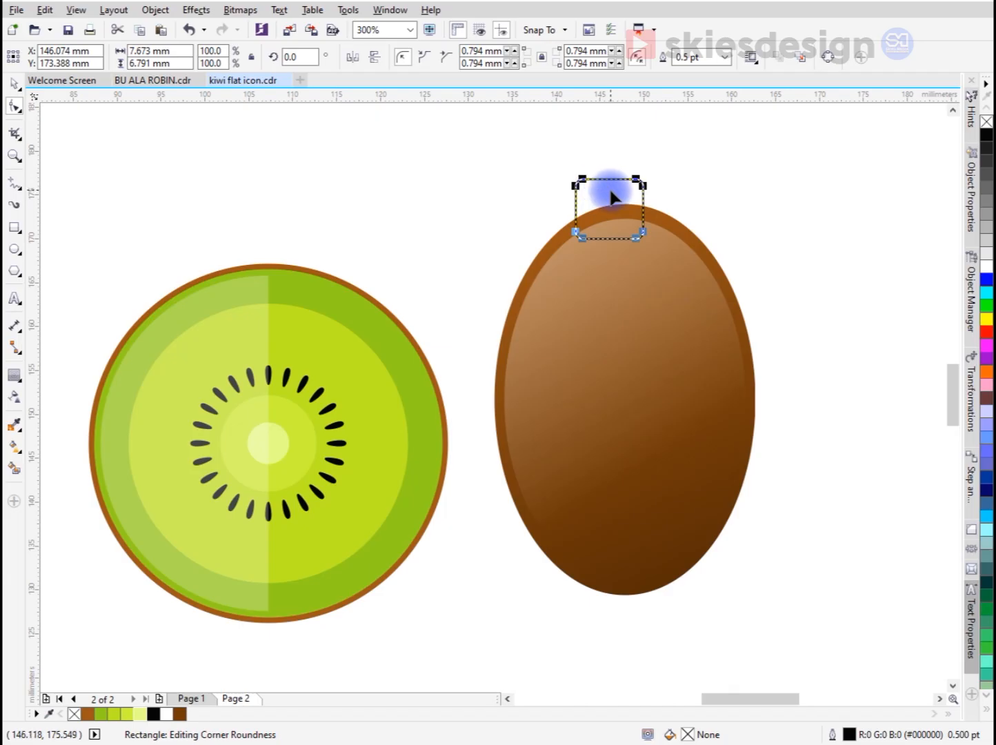
Narrow the rounded rectangle to a square of about 6.8 mm, move it slightly down, and fill it brown #9C5411 without an outline.
key(space)
scroll(639, 190, up, 2)
drag(647, 185, 625, 207)
scroll(626, 207, down, 2)
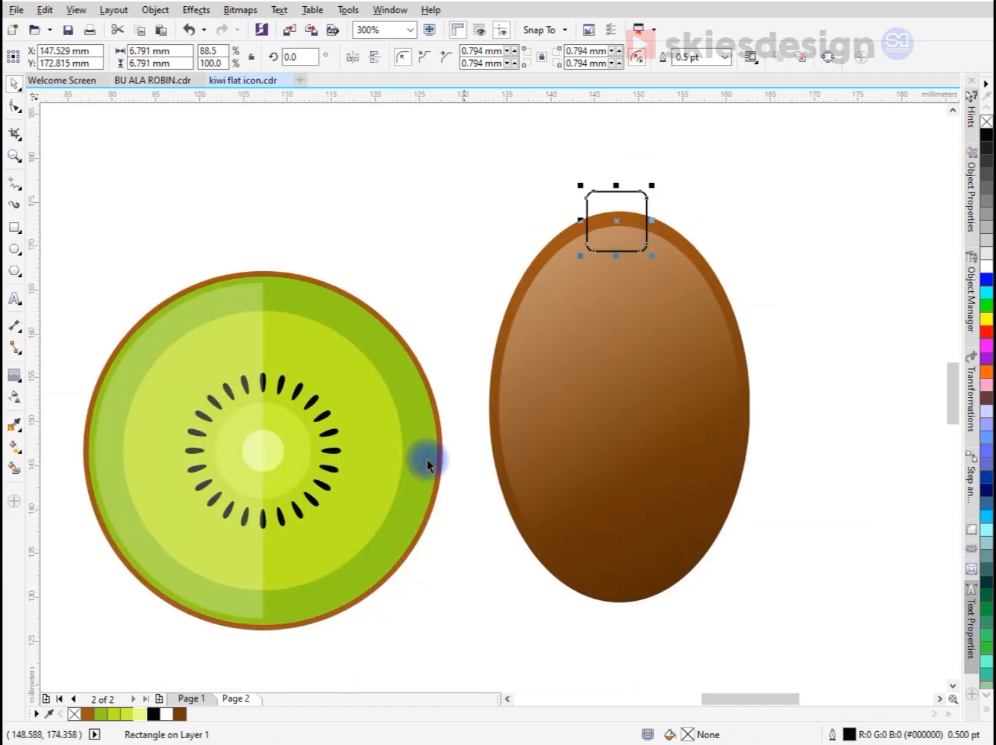
click(88, 715)
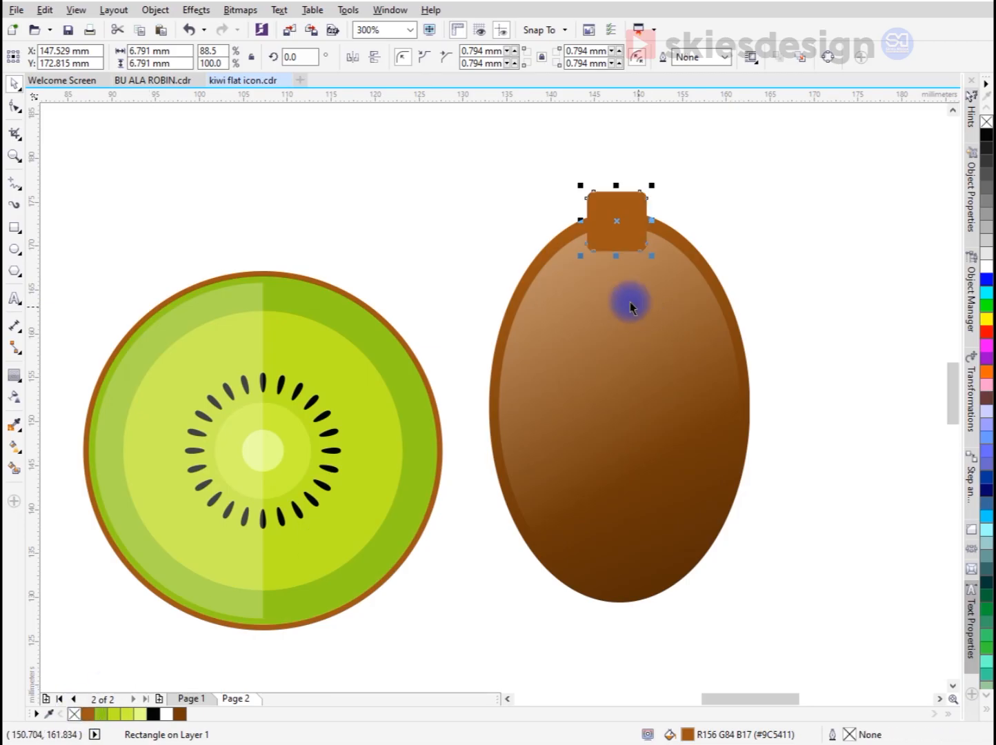
Centre the rounded square horizontally on the brown ellipse and send it to the back of the layer.
shift+click(668, 229)
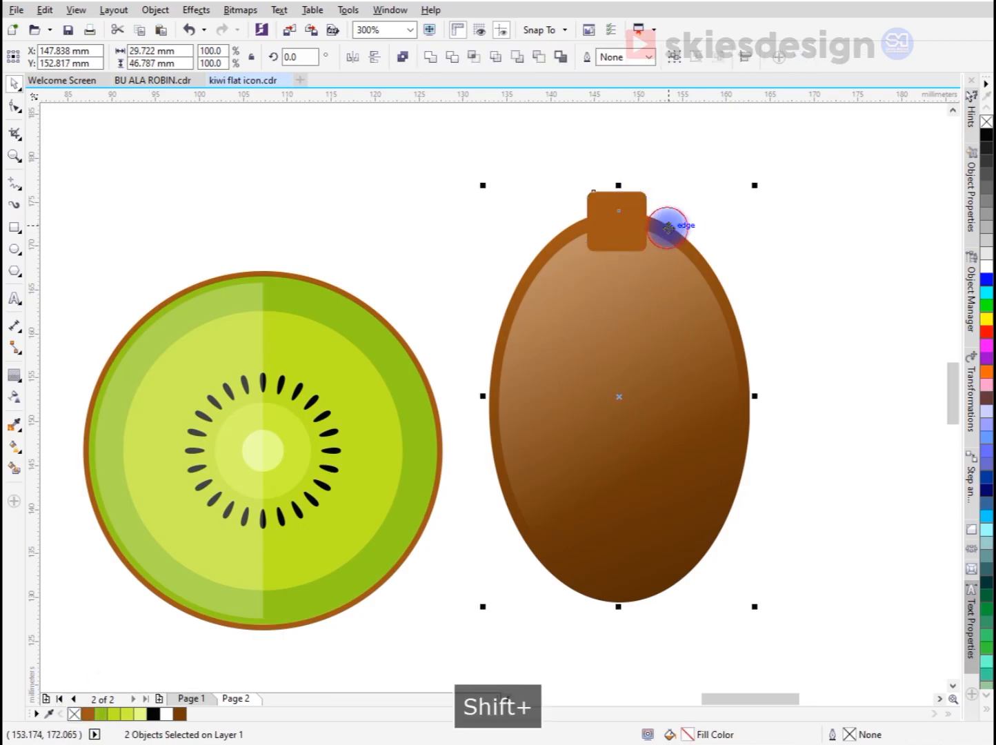
key(c)
click(673, 193)
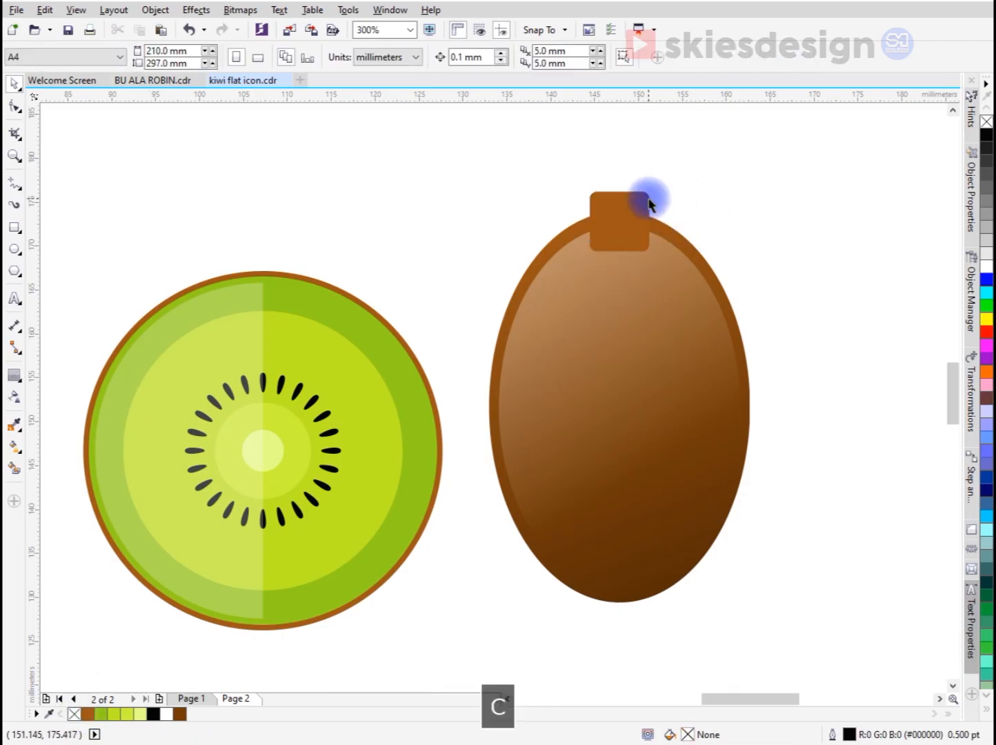
click(647, 199)
right_click(647, 199)
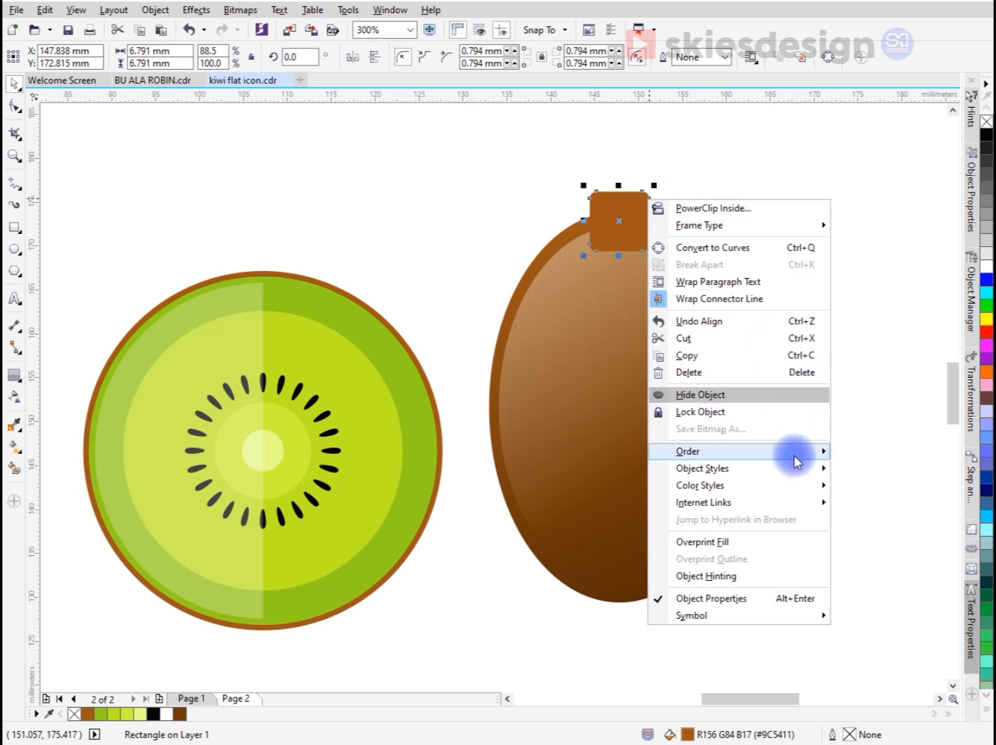
mouse_move(797, 461)
click(594, 508)
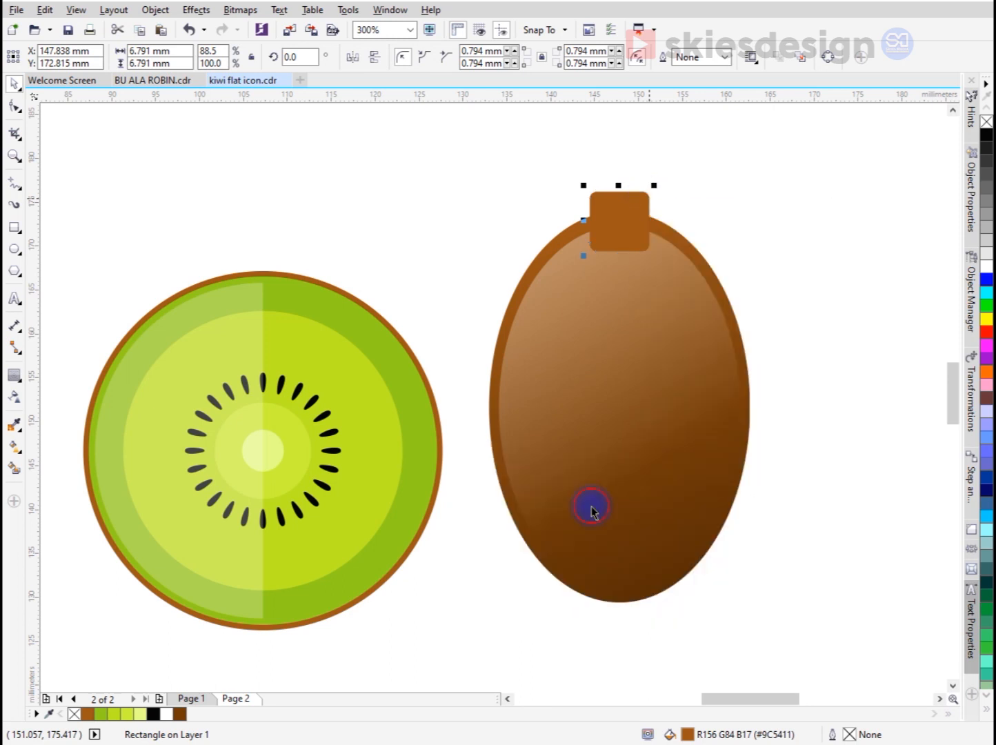
Paste a copy of the rounded square and move it straight down to the ellipse's lower end.
right_click(632, 202)
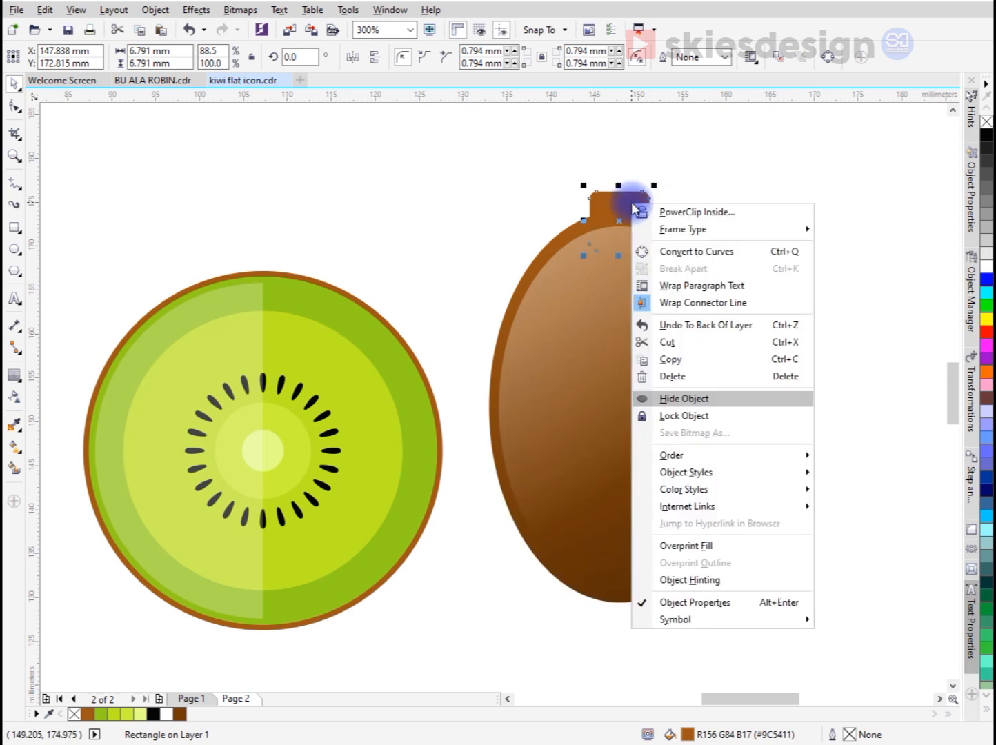
click(687, 359)
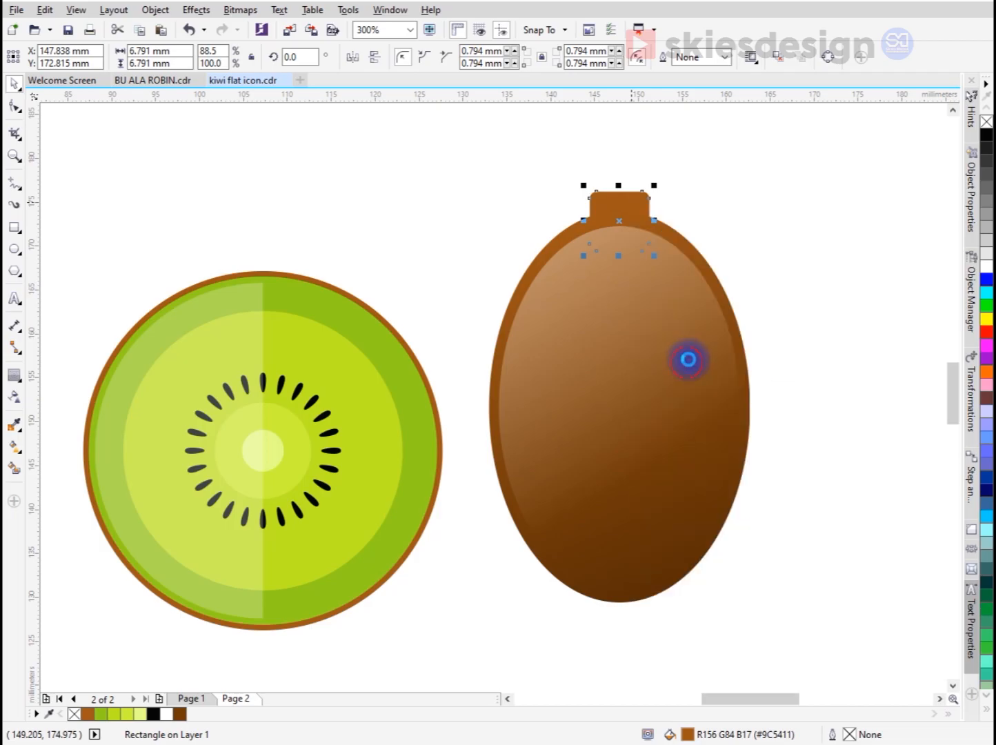
click(777, 219)
right_click(778, 219)
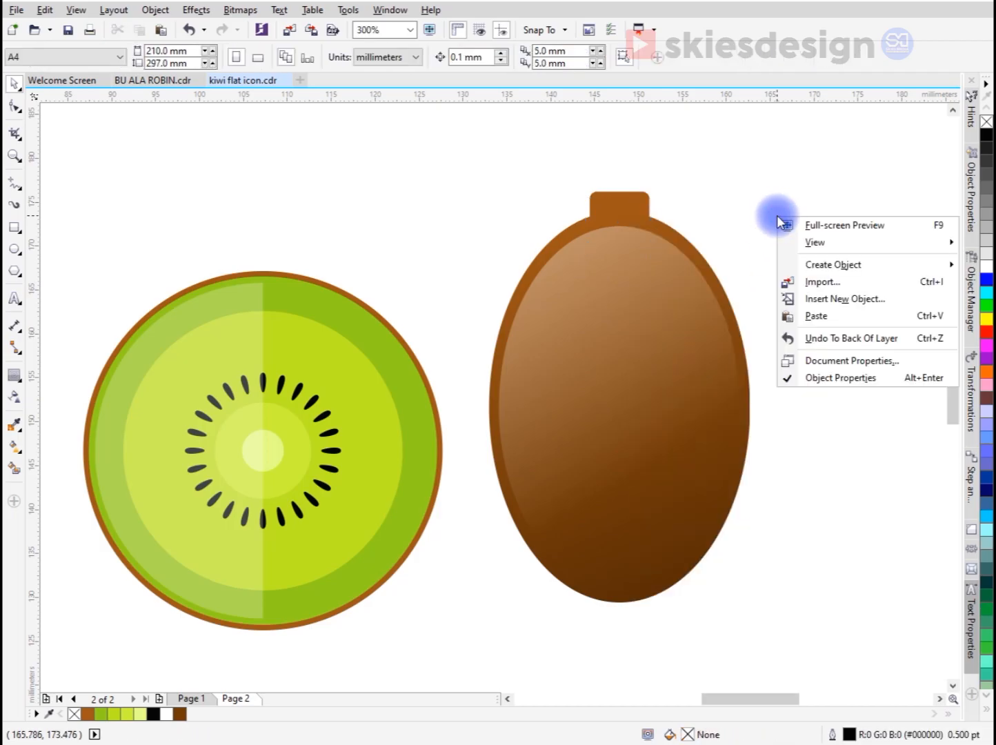
click(819, 320)
drag(640, 225, 710, 594)
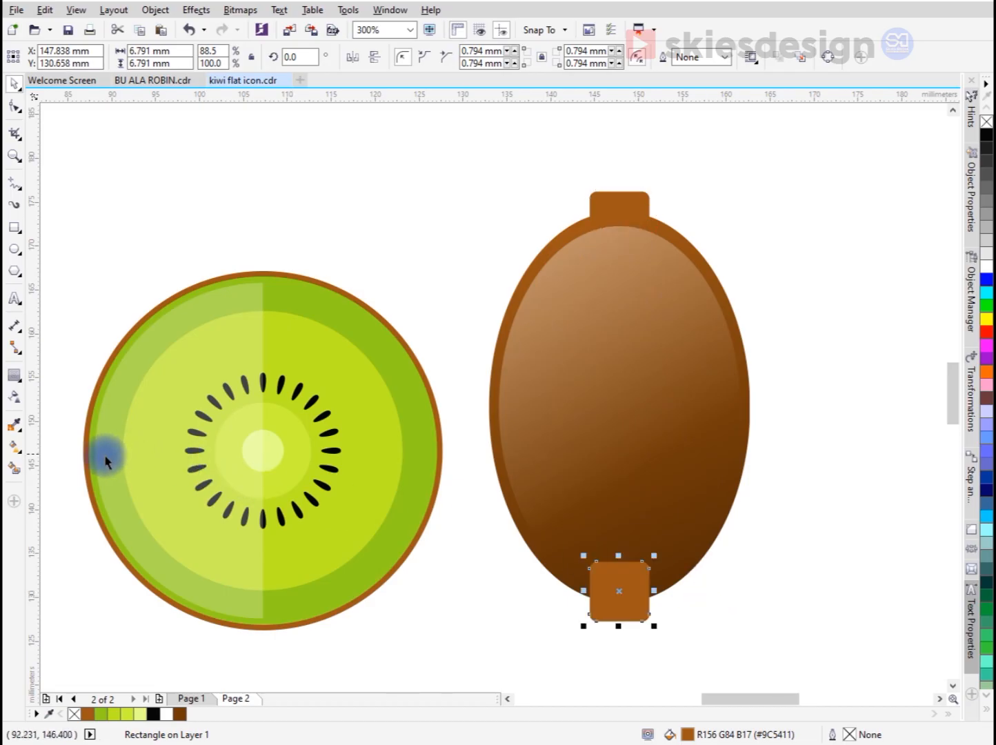
Copy the brown ellipse's gradient fill onto the rounded square at the ellipse's lower end.
click(17, 448)
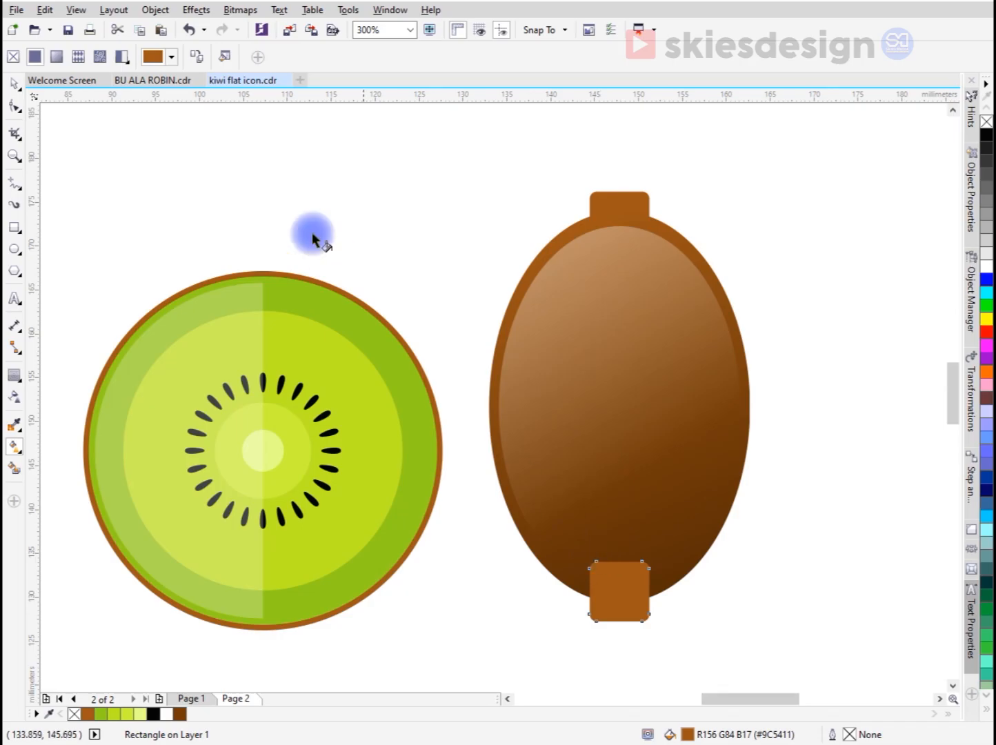
click(198, 60)
click(669, 581)
key(space)
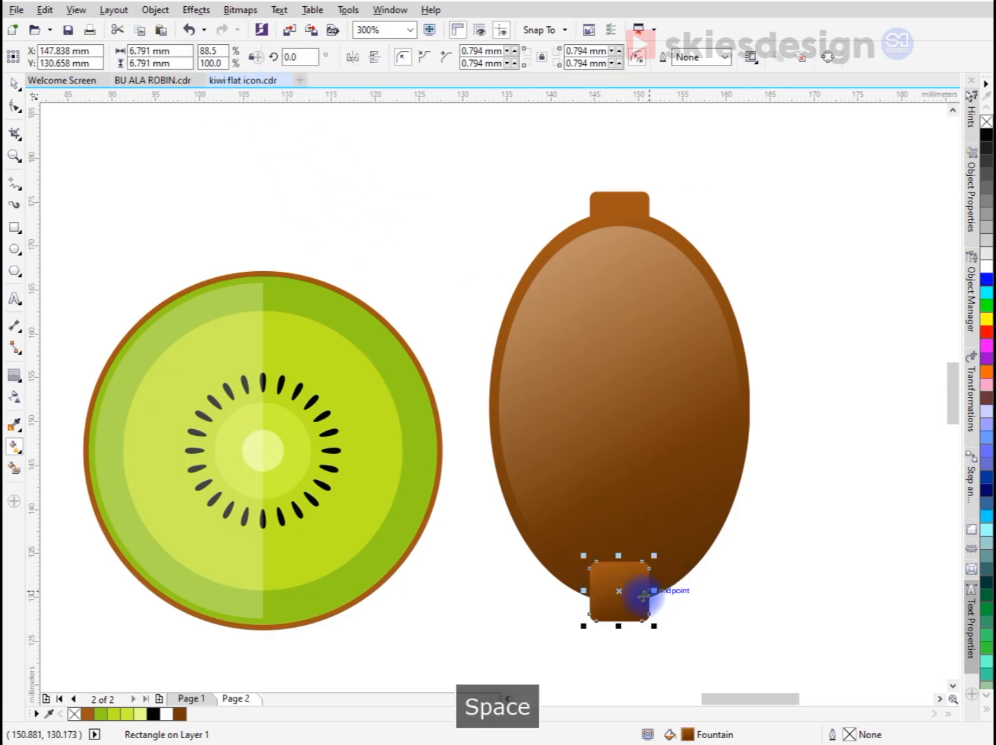
Send the lower rounded square to the back of the layer, behind the brown ellipse.
right_click(643, 596)
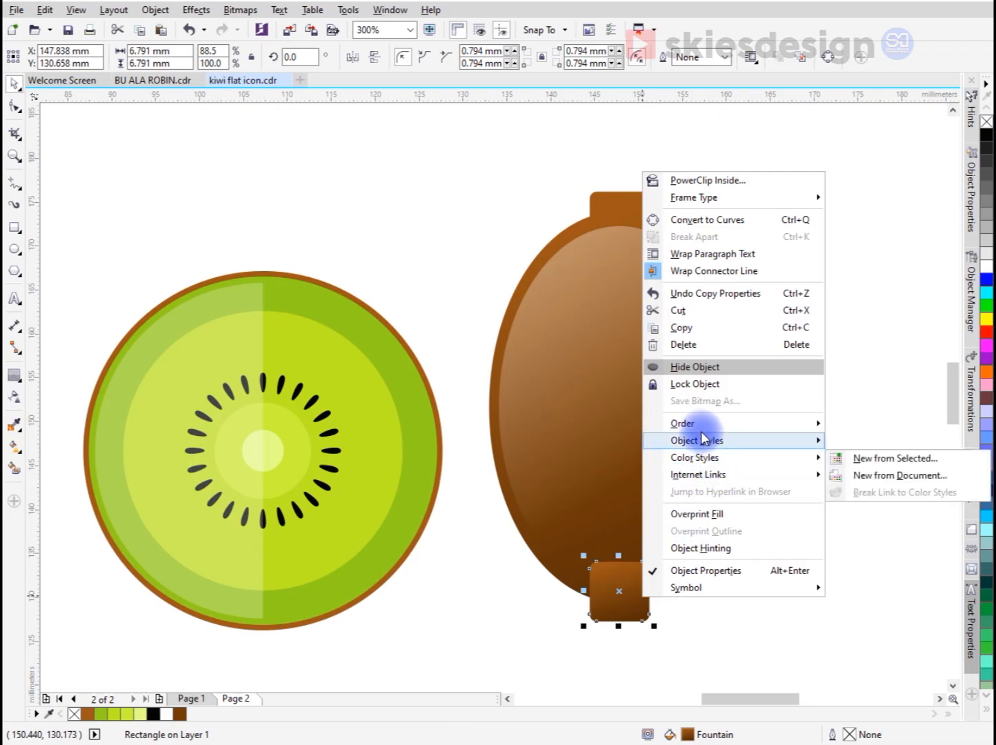
mouse_move(701, 433)
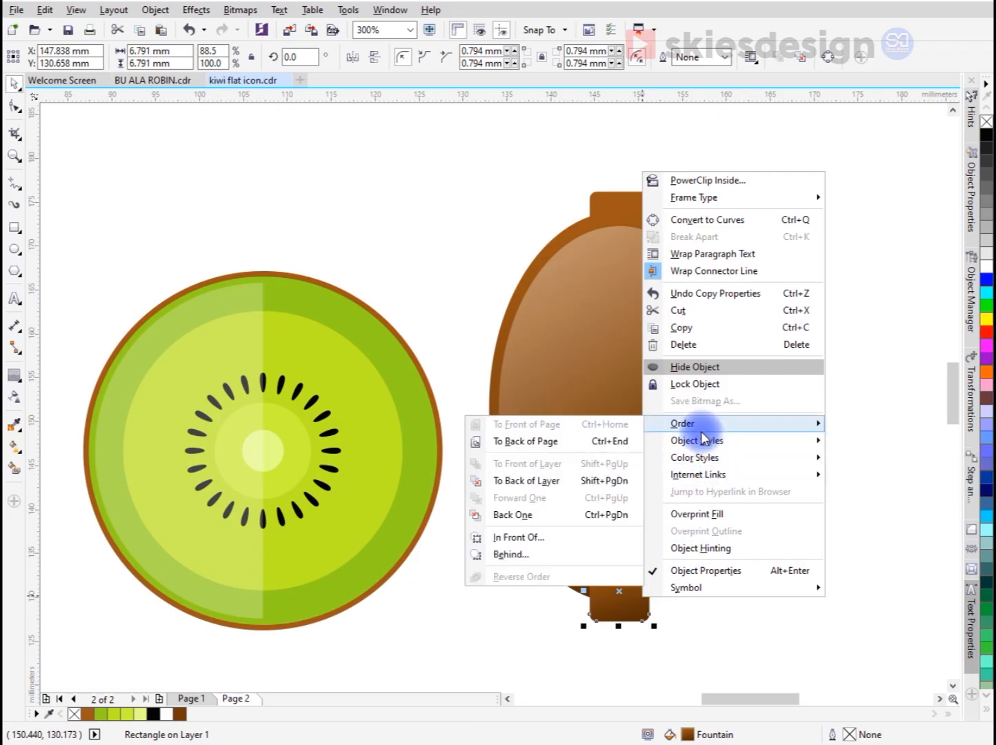
click(540, 481)
click(736, 619)
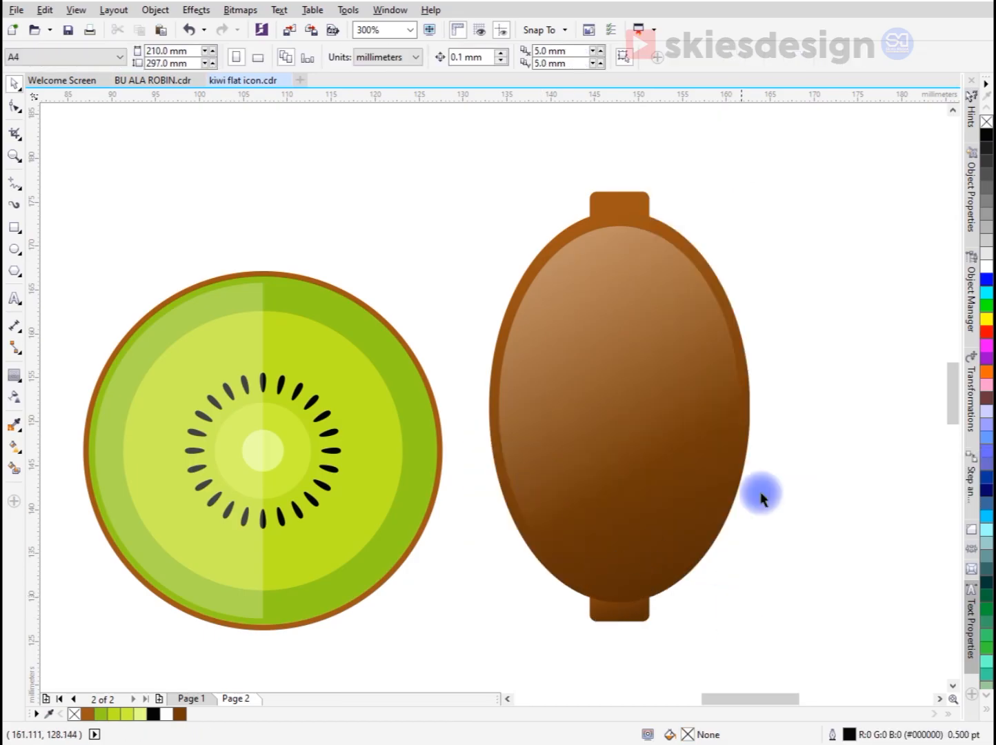
Group the four objects of the whole kiwi and enlarge the group slightly towards its upper-left corner.
drag(790, 156, 465, 661)
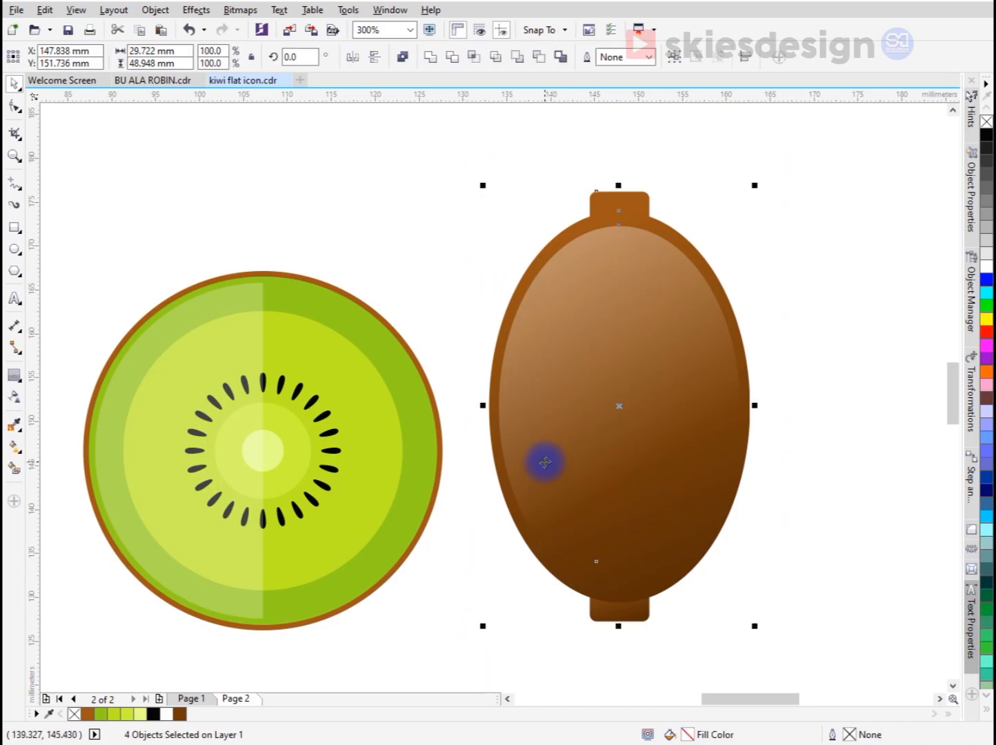
right_click(545, 467)
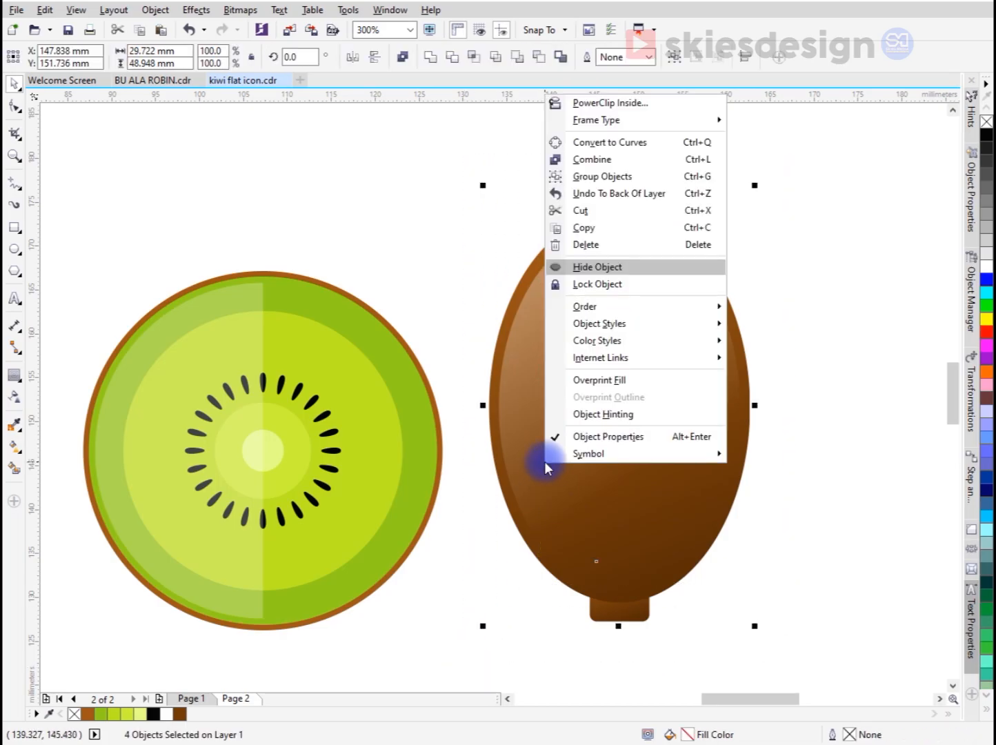
click(587, 193)
key(ctrl+g)
drag(481, 186, 458, 145)
Move all objects of the kiwi slice over the whole kiwi's lower-left part and bring them to the front of the page.
drag(56, 222, 481, 630)
drag(389, 480, 597, 489)
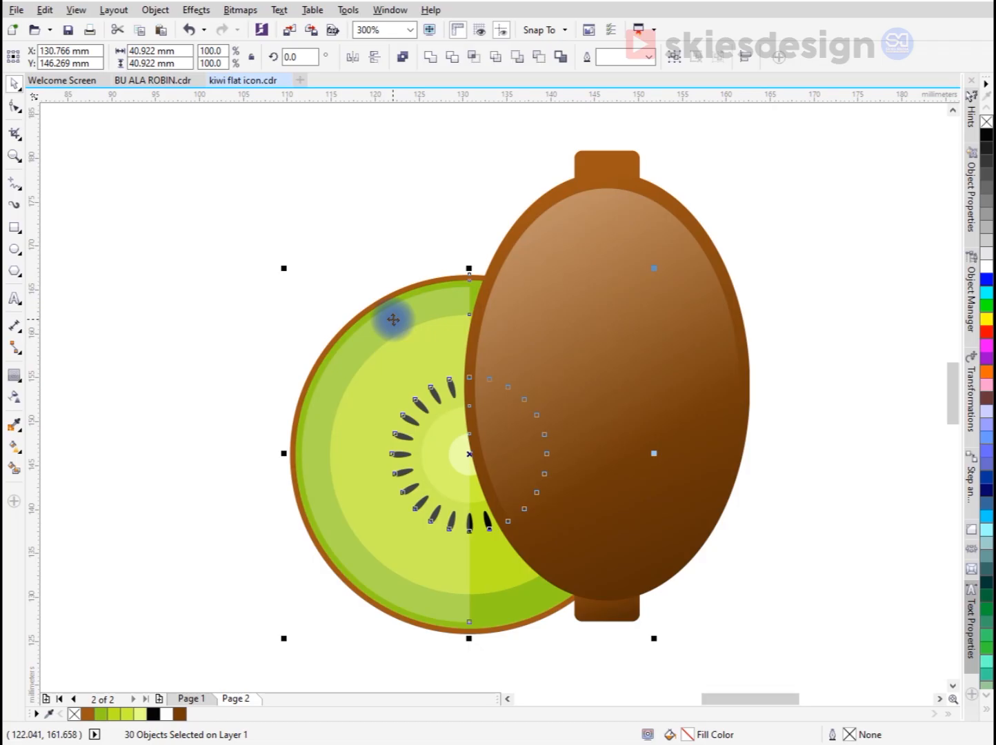
right_click(393, 319)
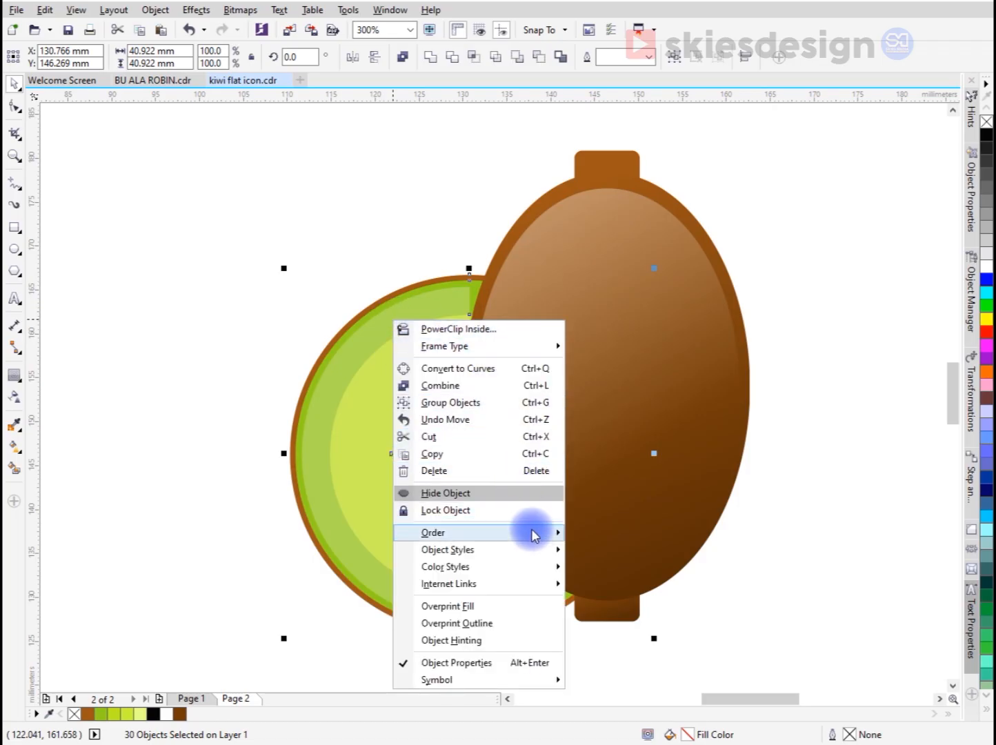
mouse_move(537, 538)
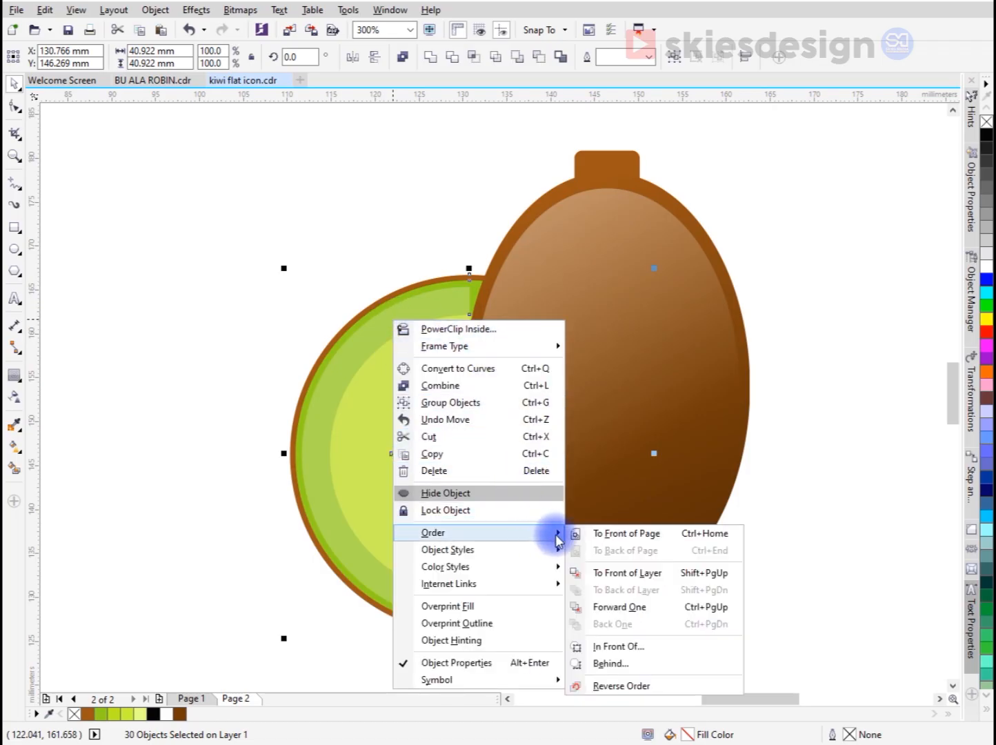
click(594, 535)
Shrink the kiwi slice proportionally to about 33.6 mm, keeping it overlapping the whole kiwi's lower-left side.
drag(655, 268, 625, 308)
drag(585, 419, 613, 412)
drag(655, 282, 624, 311)
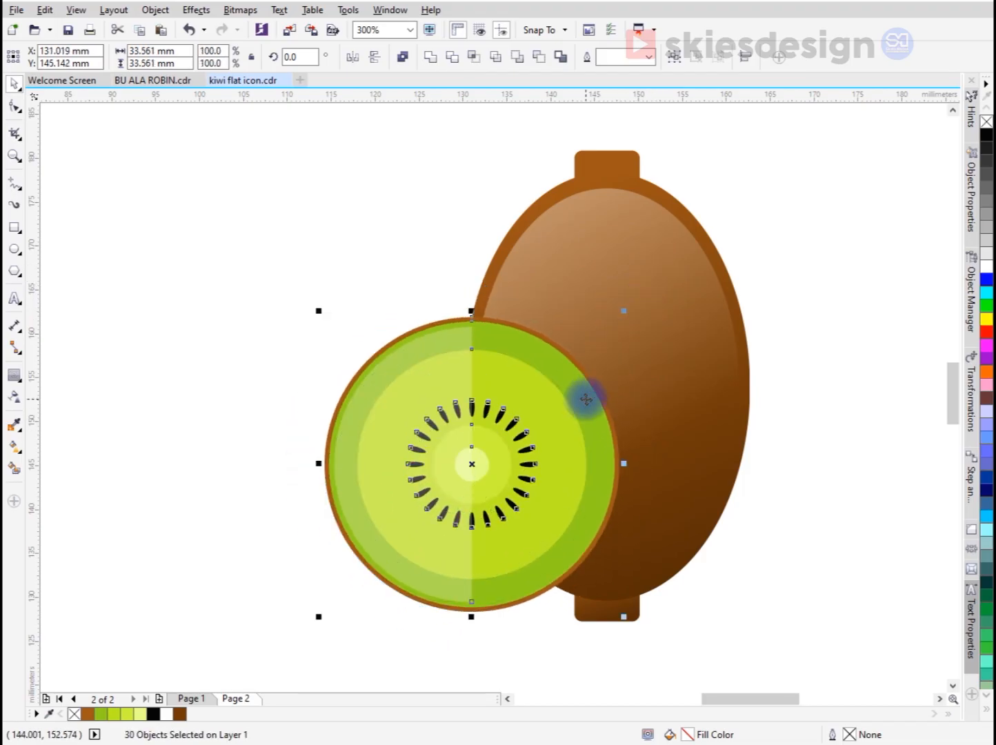
Shift the slice slightly further over the whole kiwi, enlarge it a little, and deselect it.
drag(583, 400, 604, 388)
drag(645, 300, 656, 287)
key(z)
drag(302, 120, 815, 647)
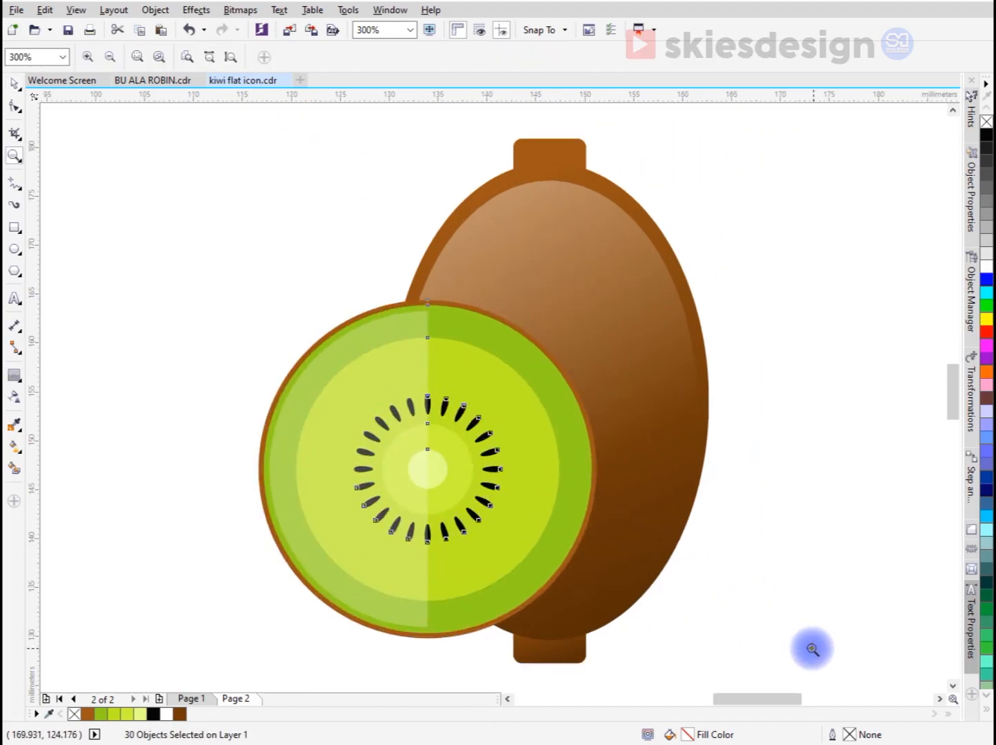
click(14, 84)
click(187, 228)
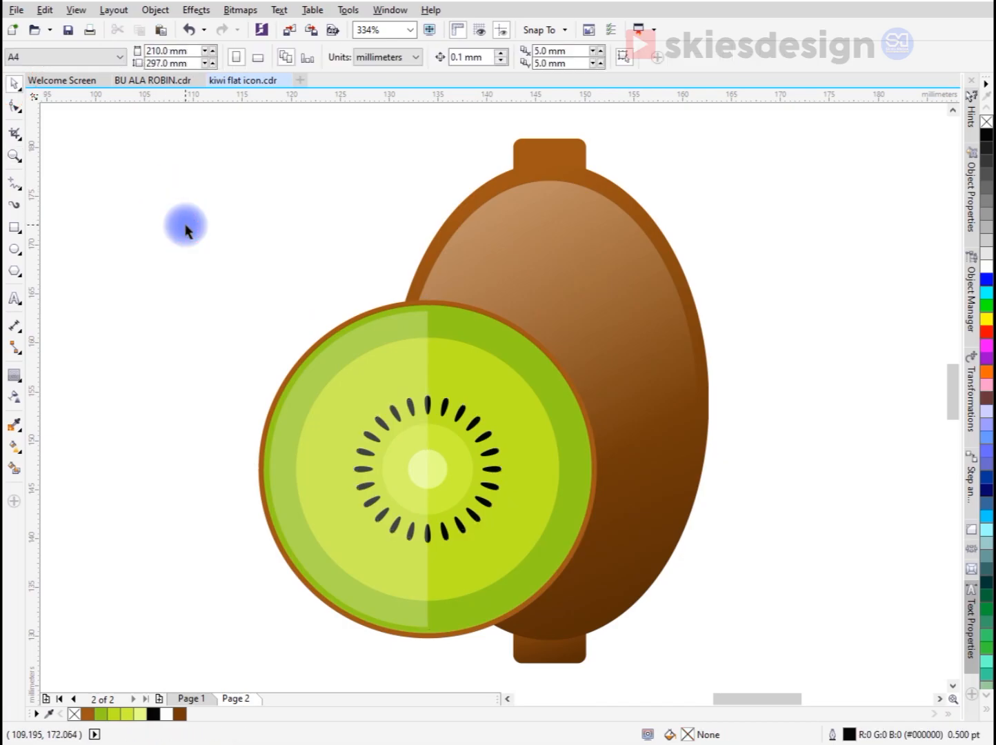